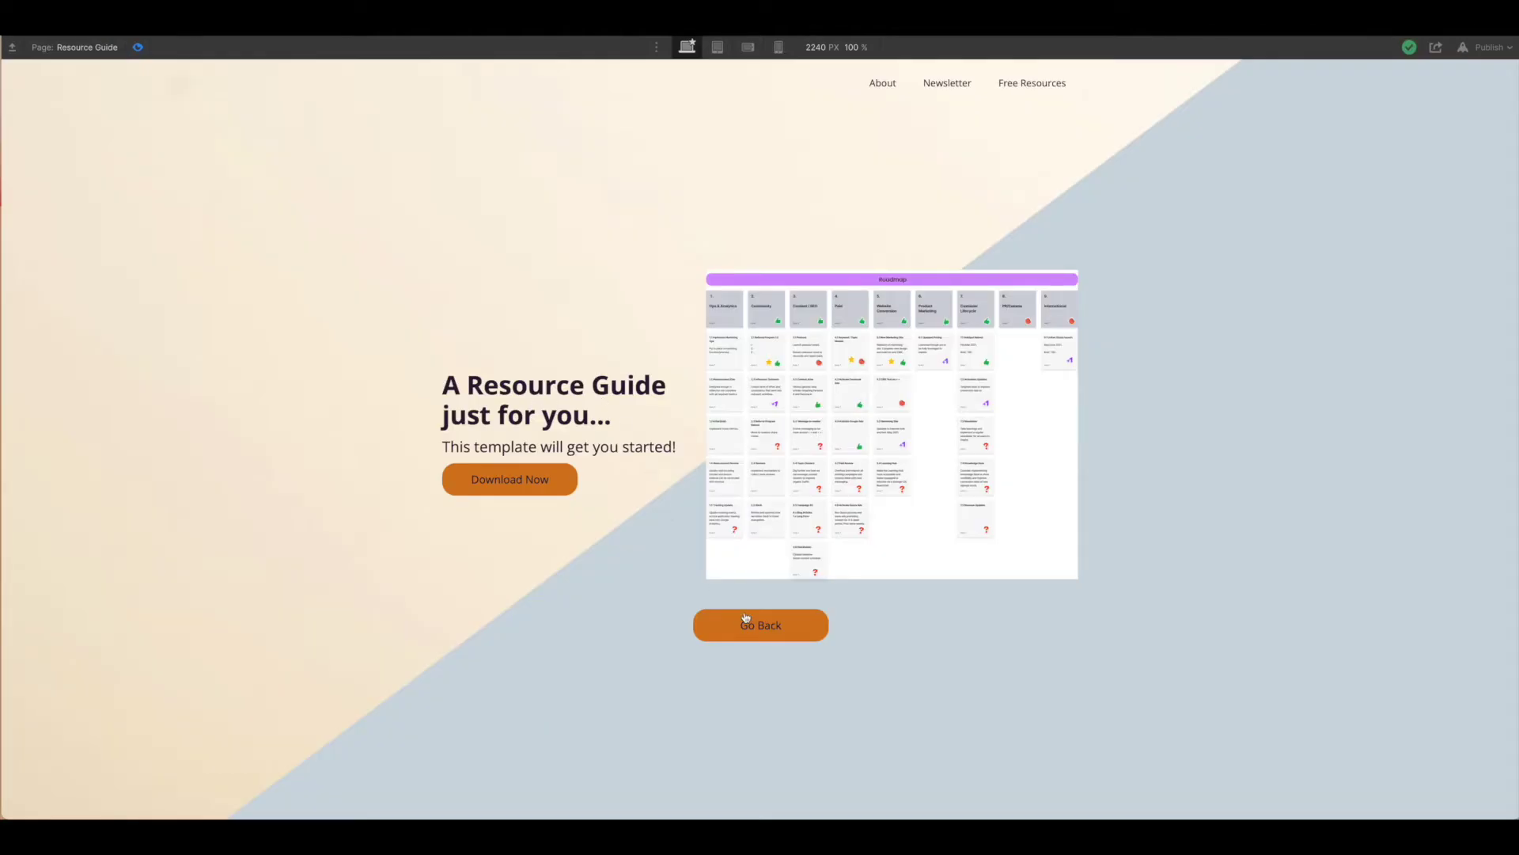
Step: Check the Go Back links on the Notion and Roadmap Template pages, then leave preview
click(743, 622)
click(660, 419)
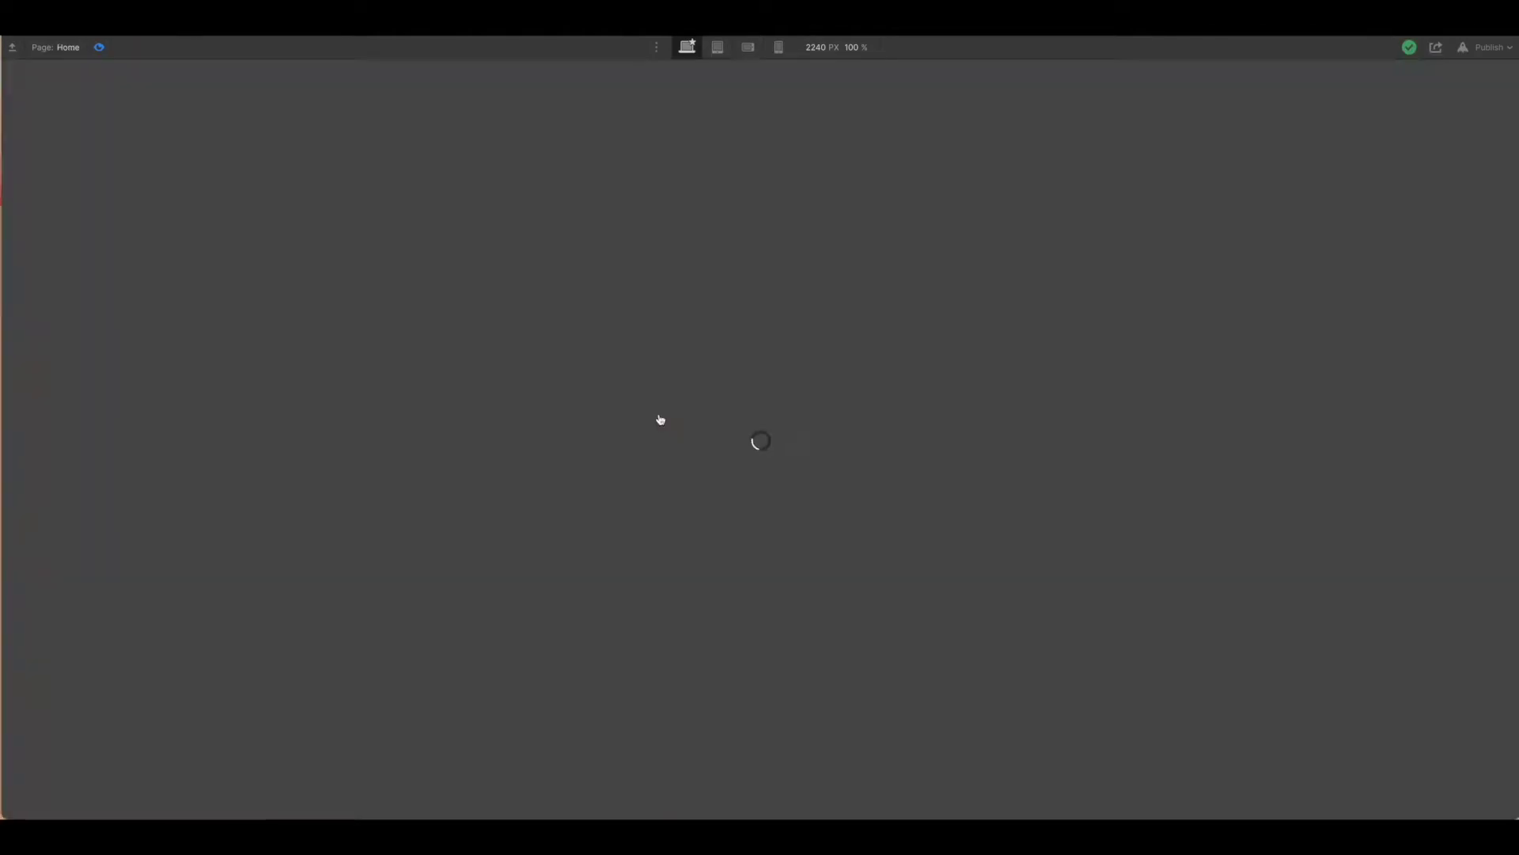
click(752, 750)
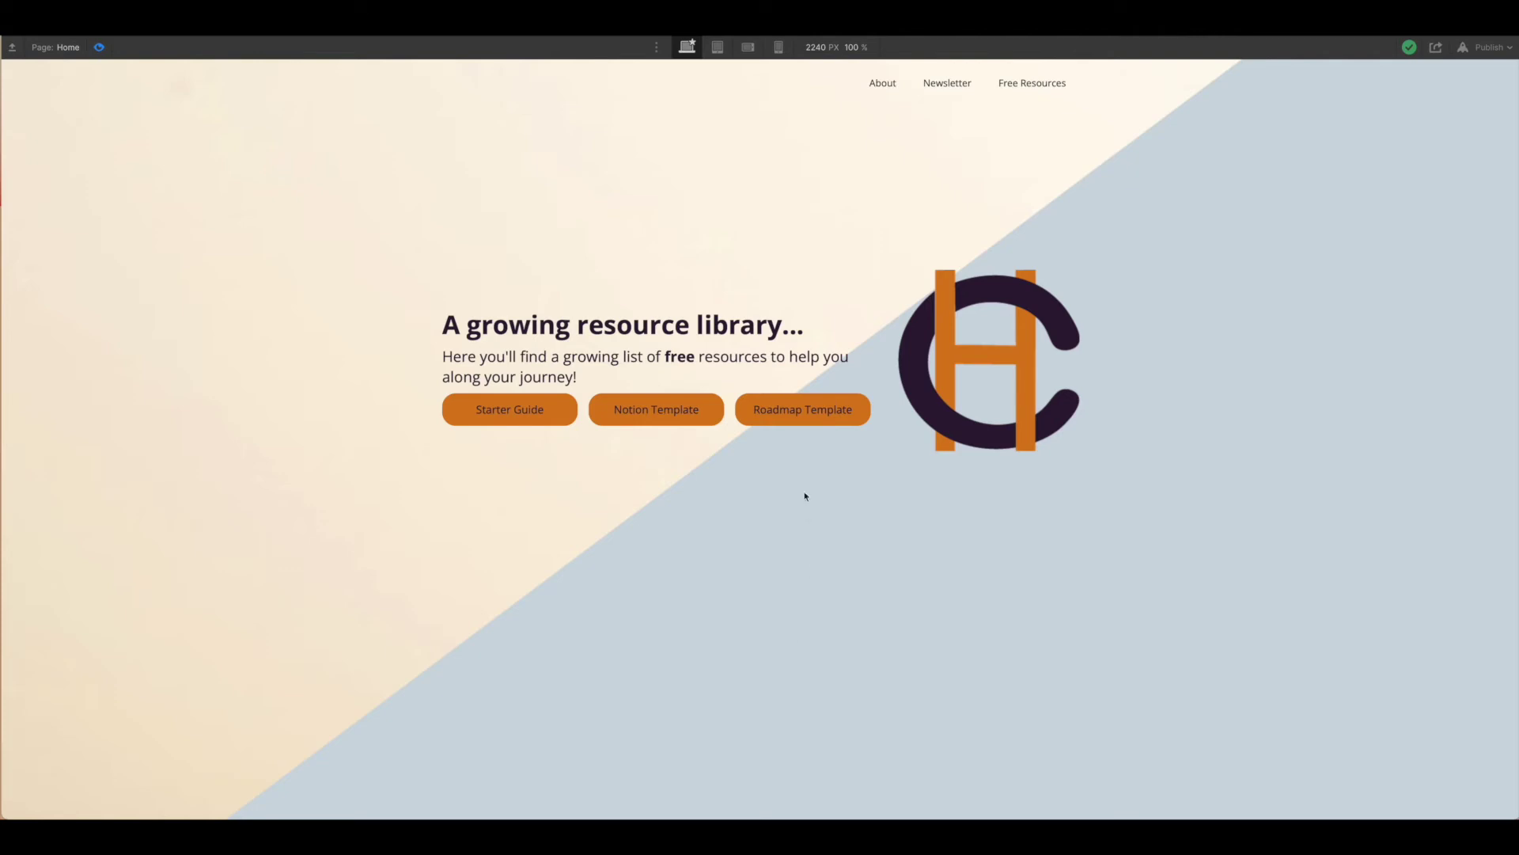
click(803, 417)
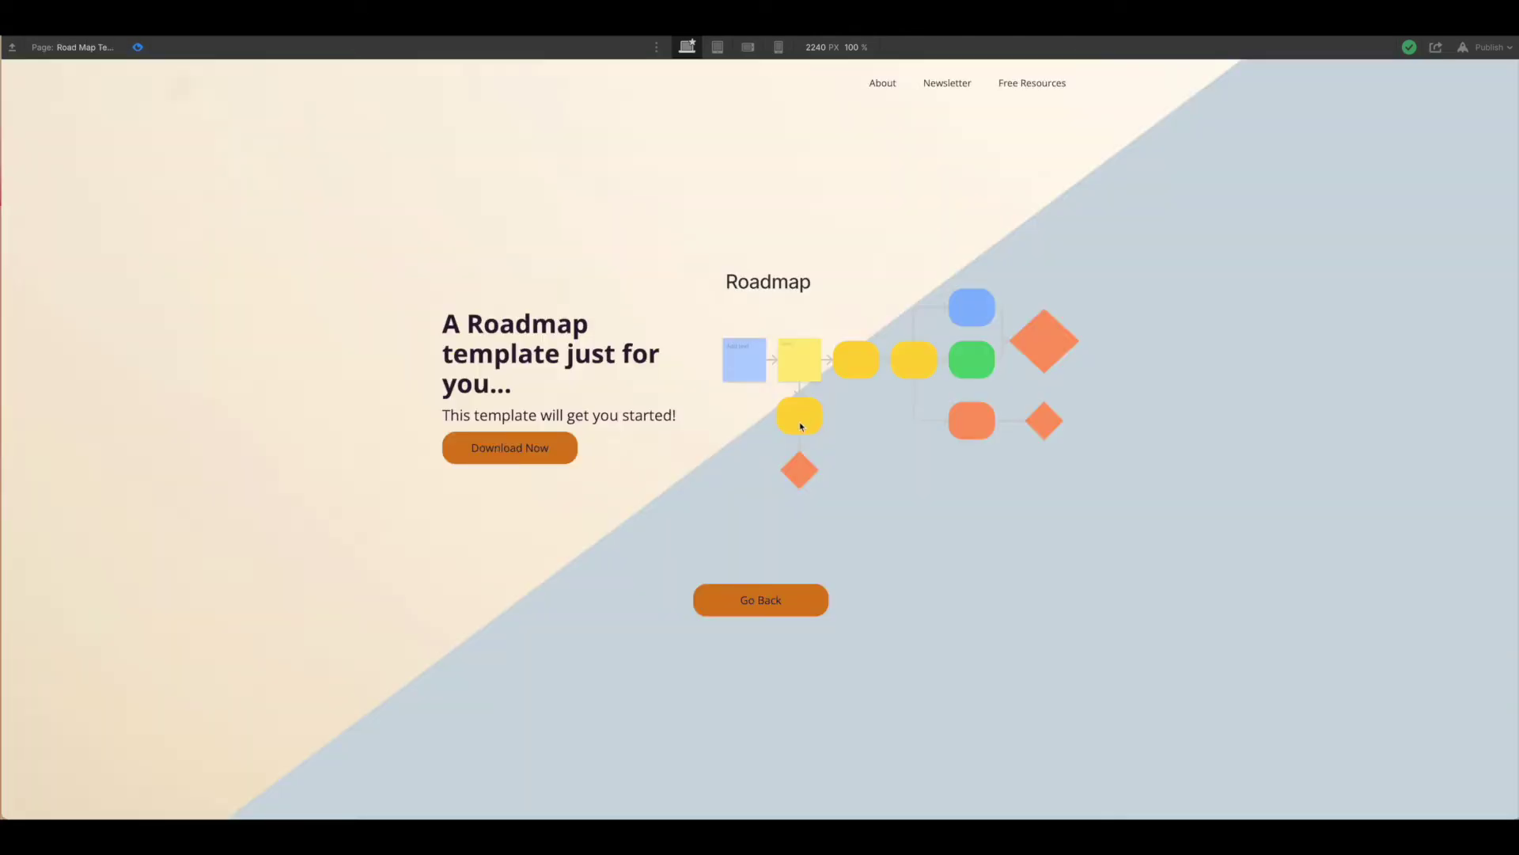
click(752, 601)
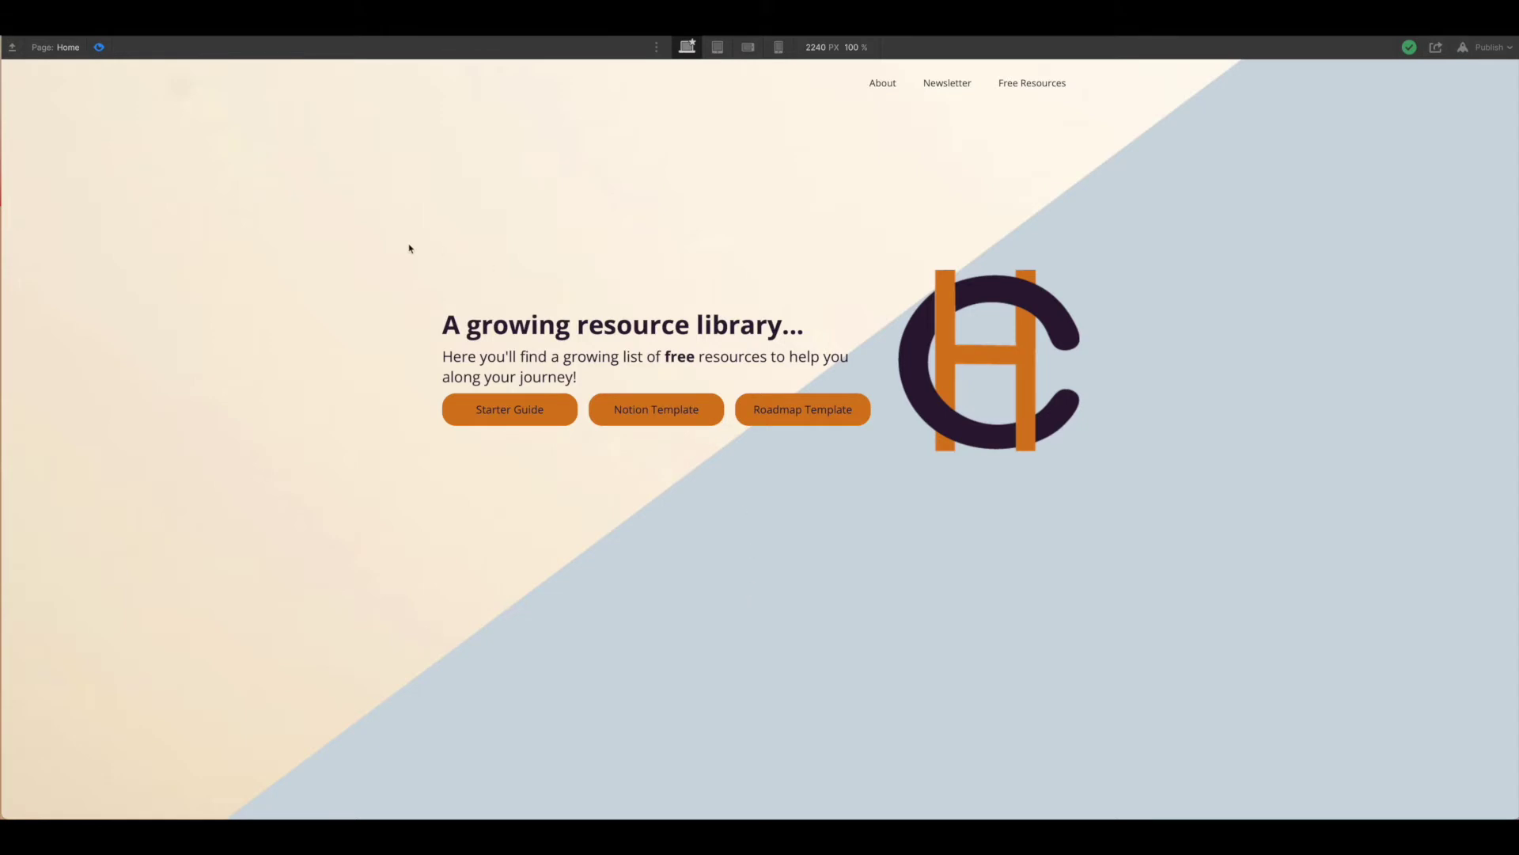
click(98, 48)
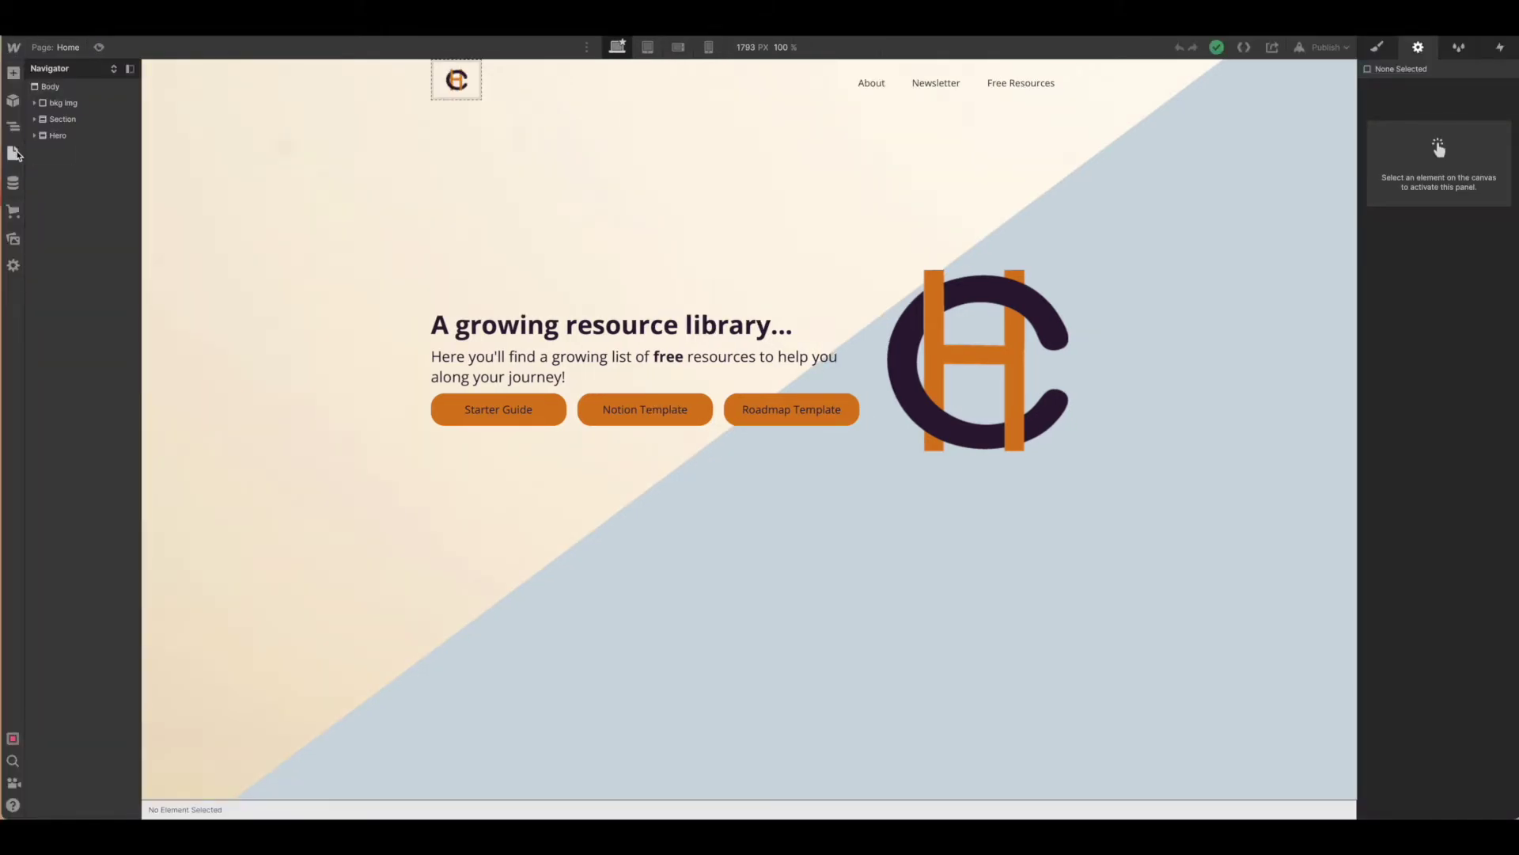
Step: Show the site's page list with the Downloads folder and its four pages
click(14, 154)
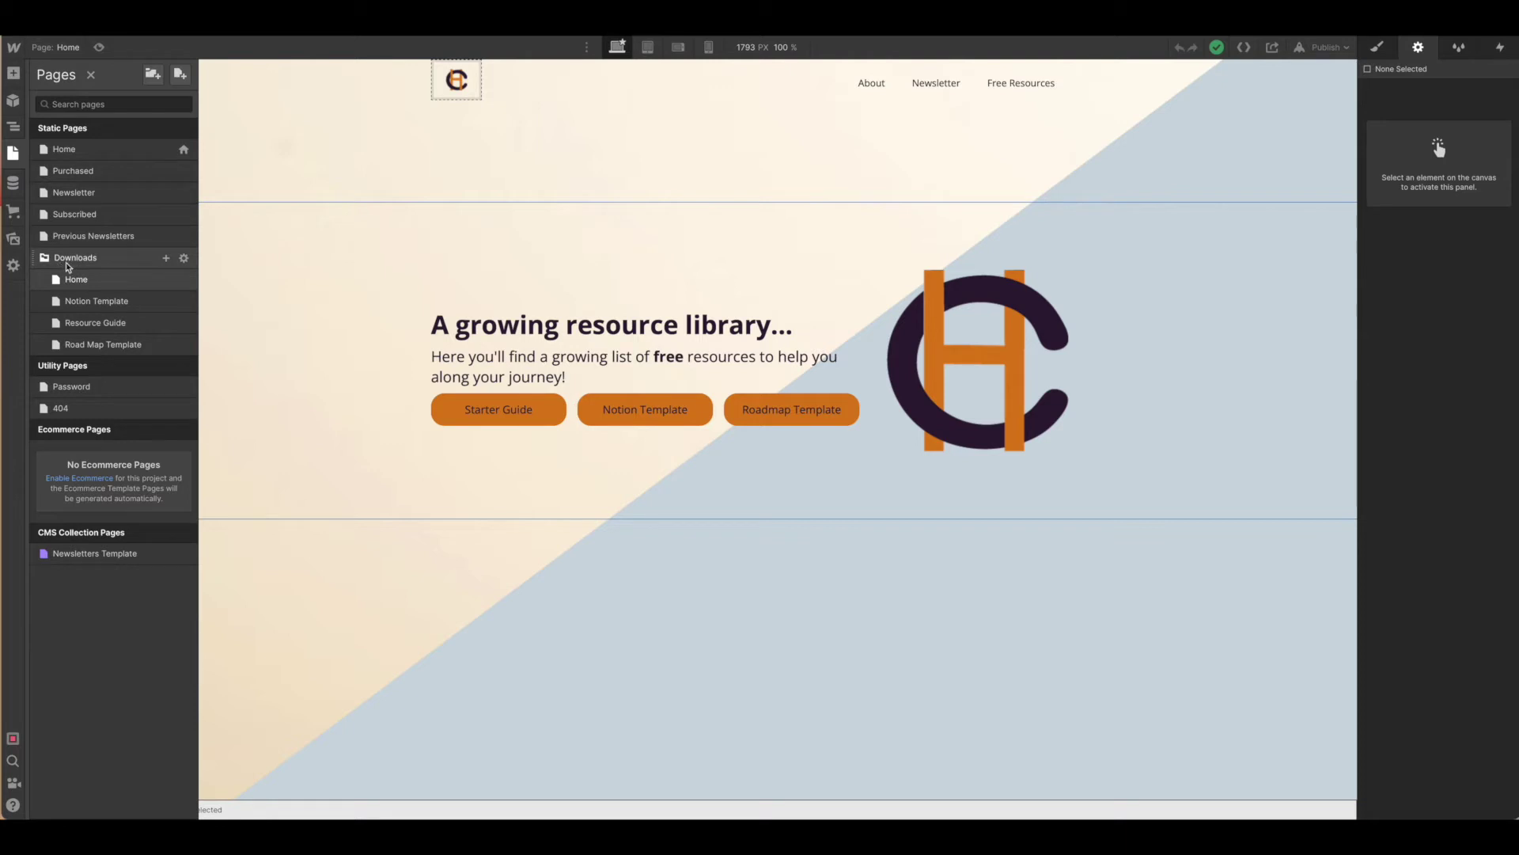
click(154, 79)
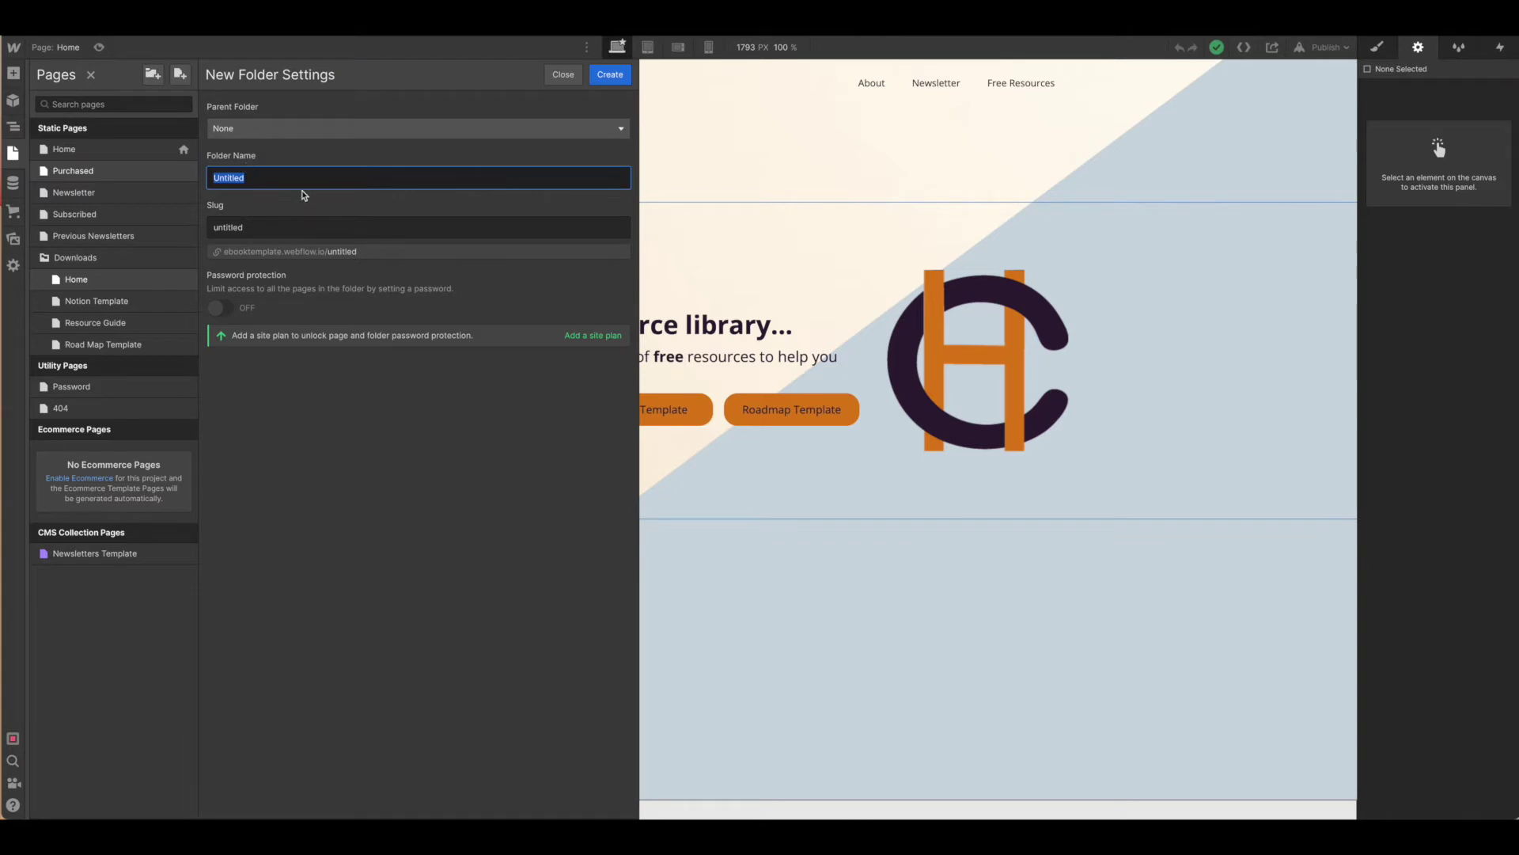
Step: Dismiss the folder settings and create a blank Untitled page with Parent Folder set to None
click(563, 75)
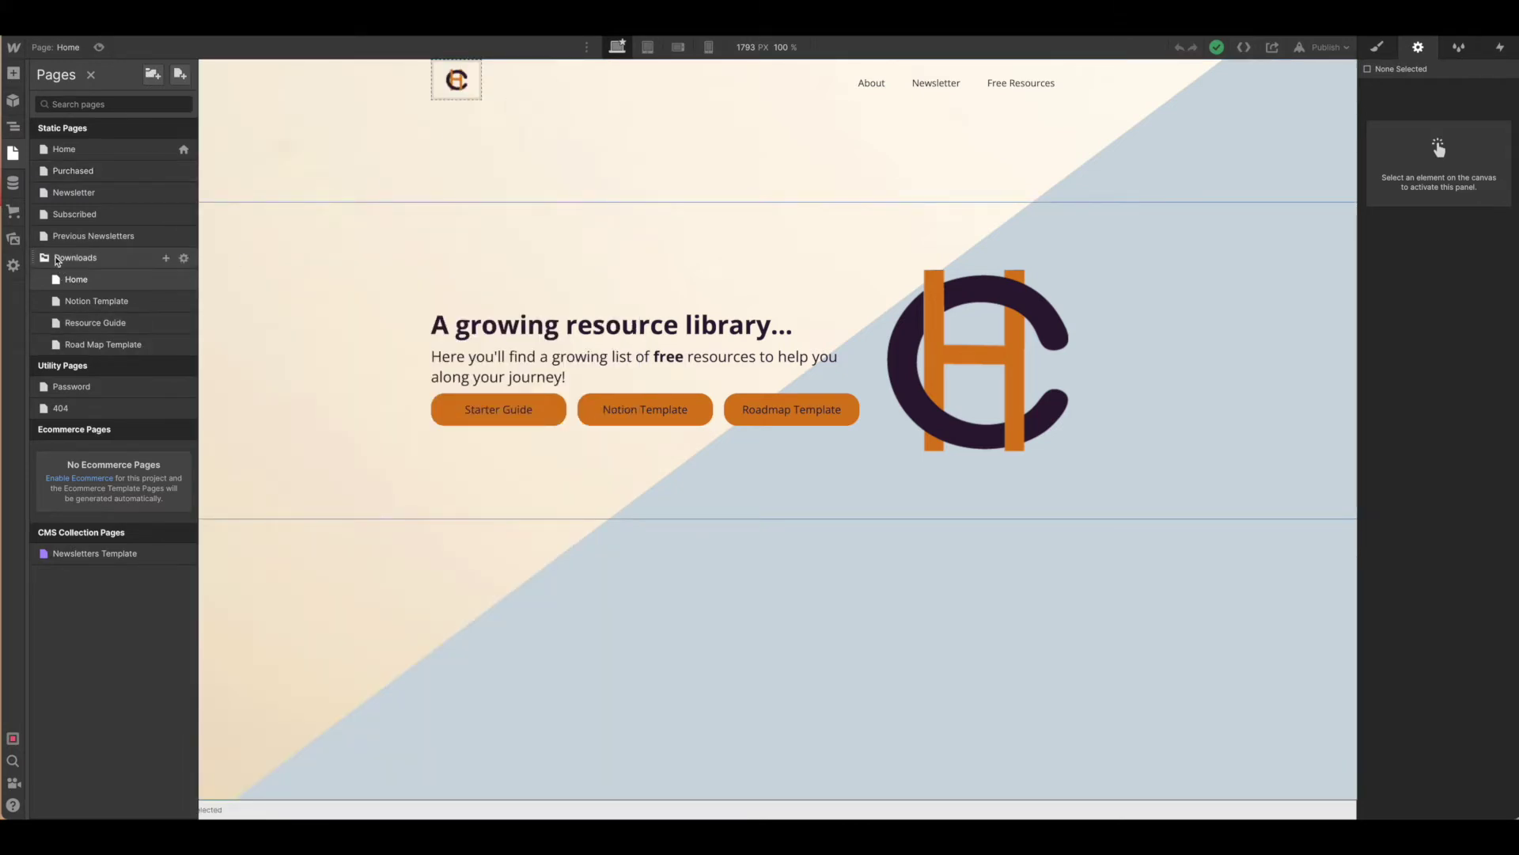
click(182, 76)
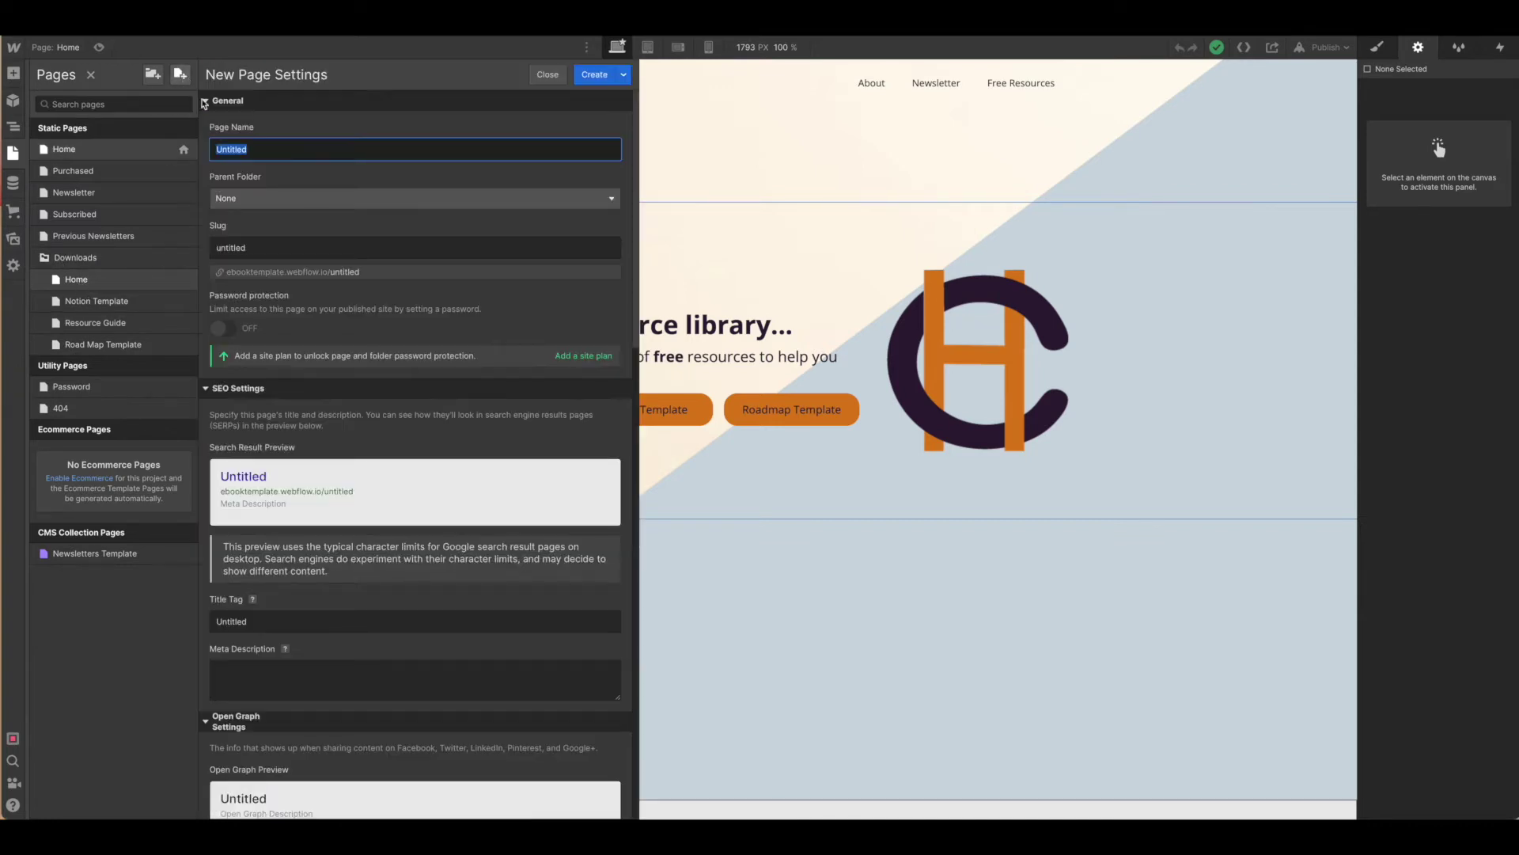
click(256, 200)
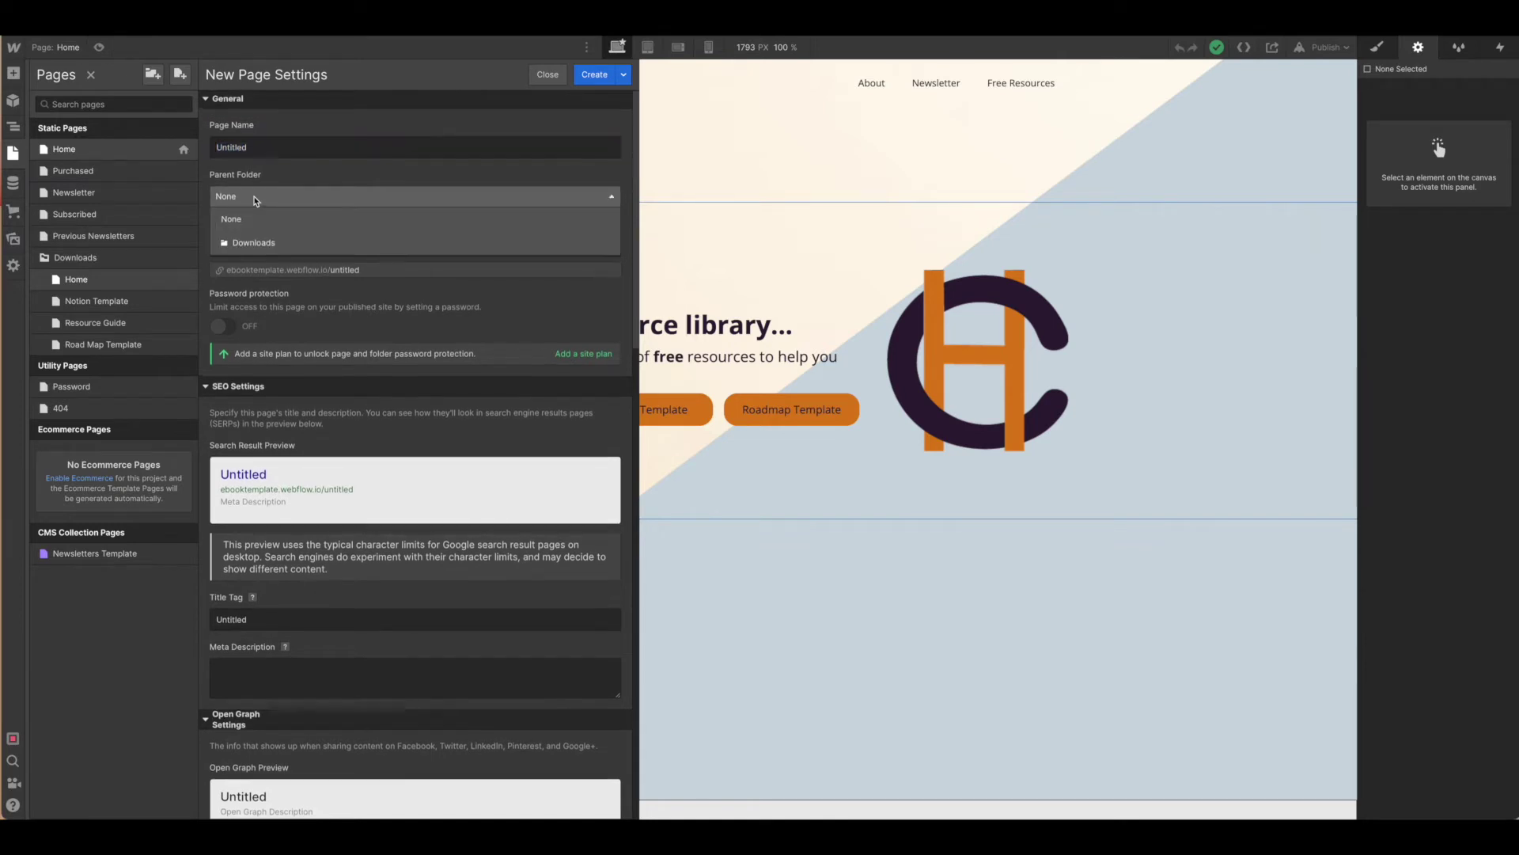
click(263, 248)
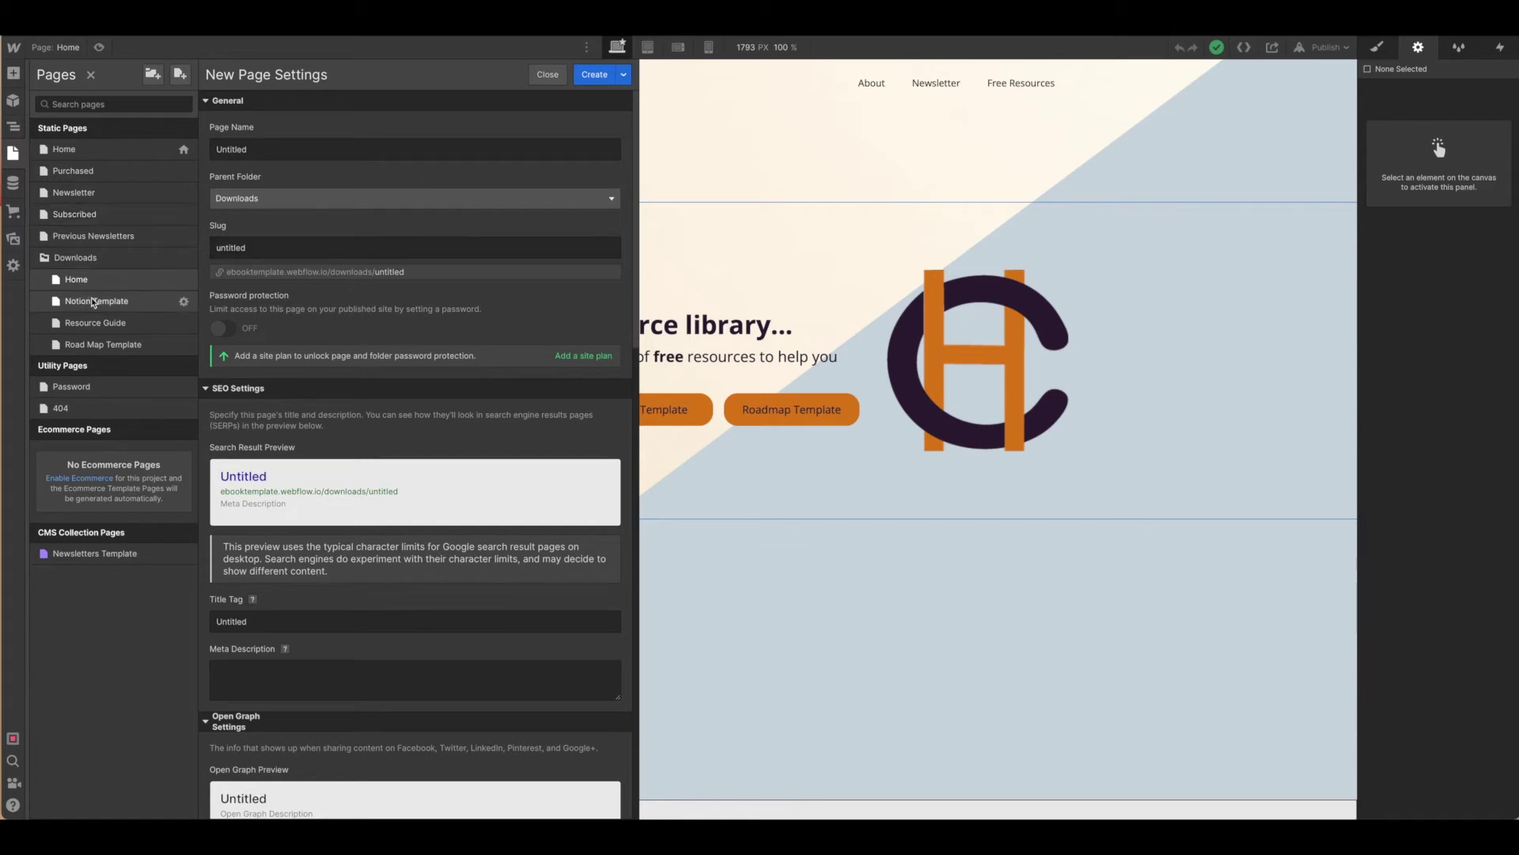
click(277, 200)
click(270, 221)
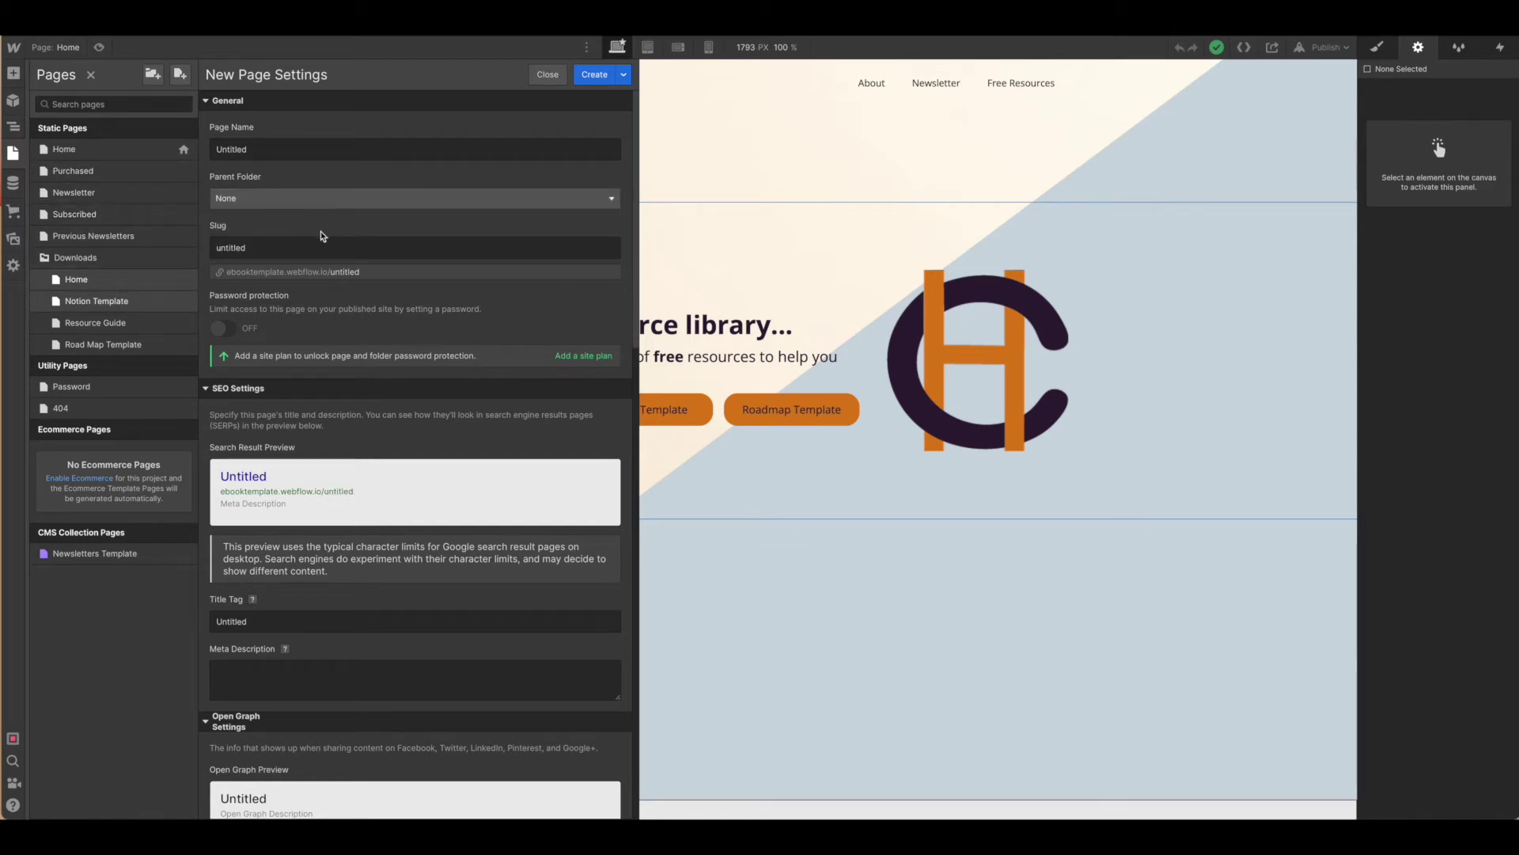
click(594, 74)
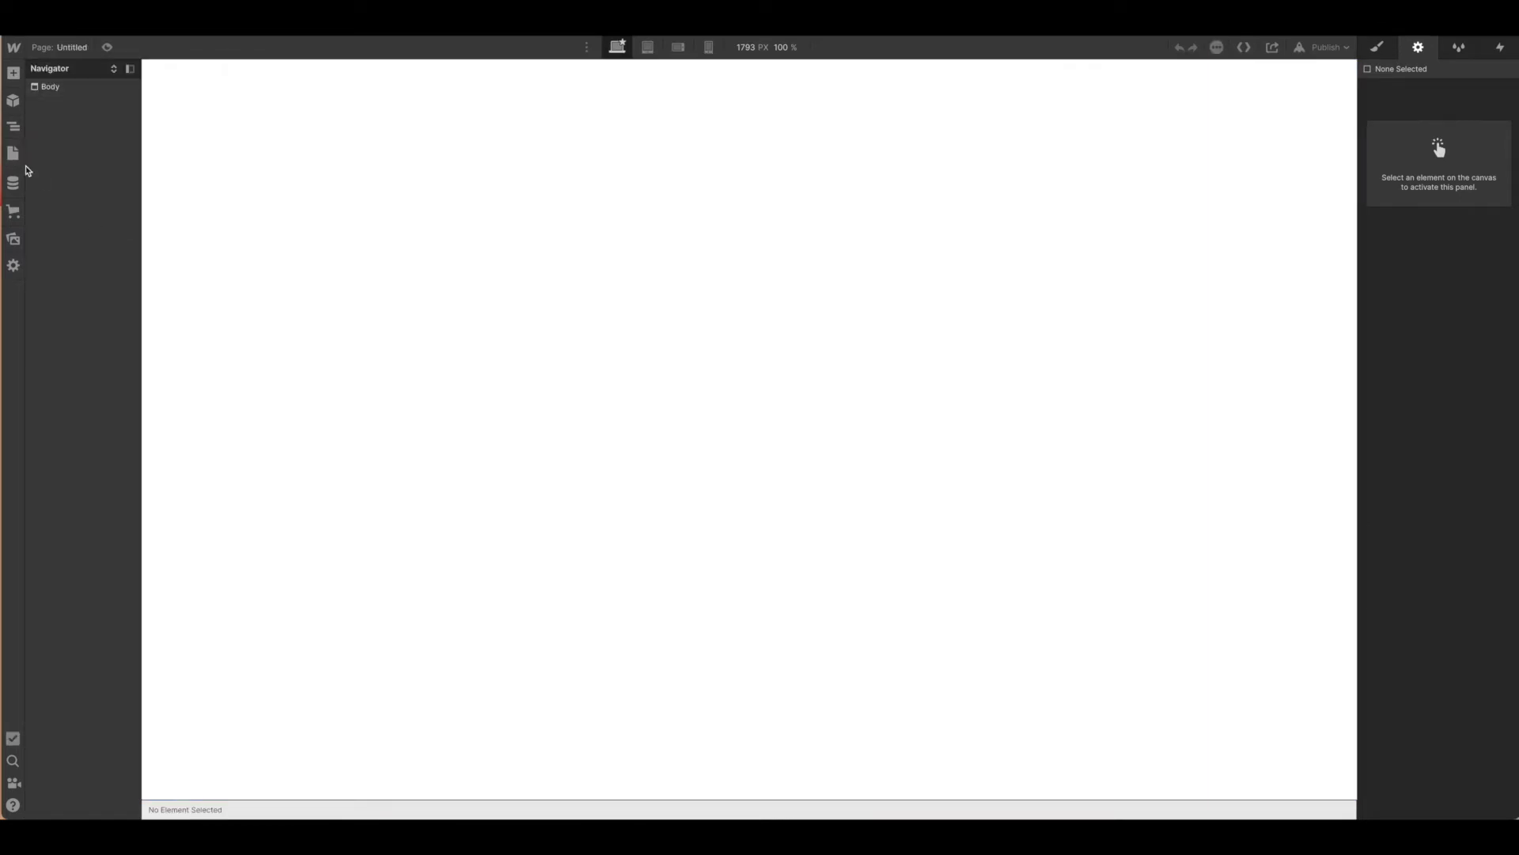
Step: In the page list, drag the Untitled page onto the Downloads folder, then back out of the move
click(13, 154)
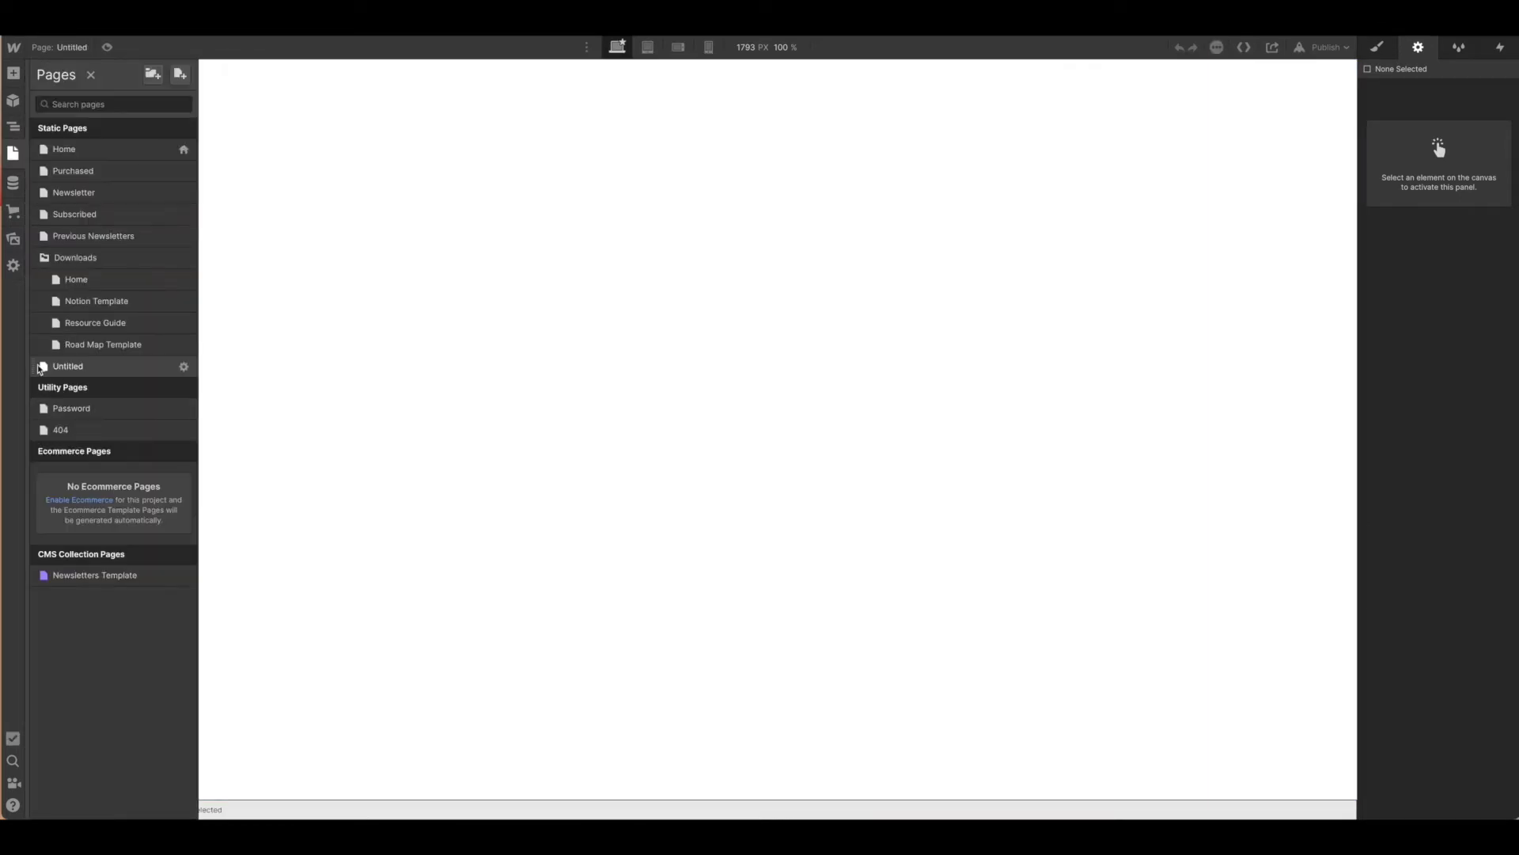
drag(34, 366, 52, 279)
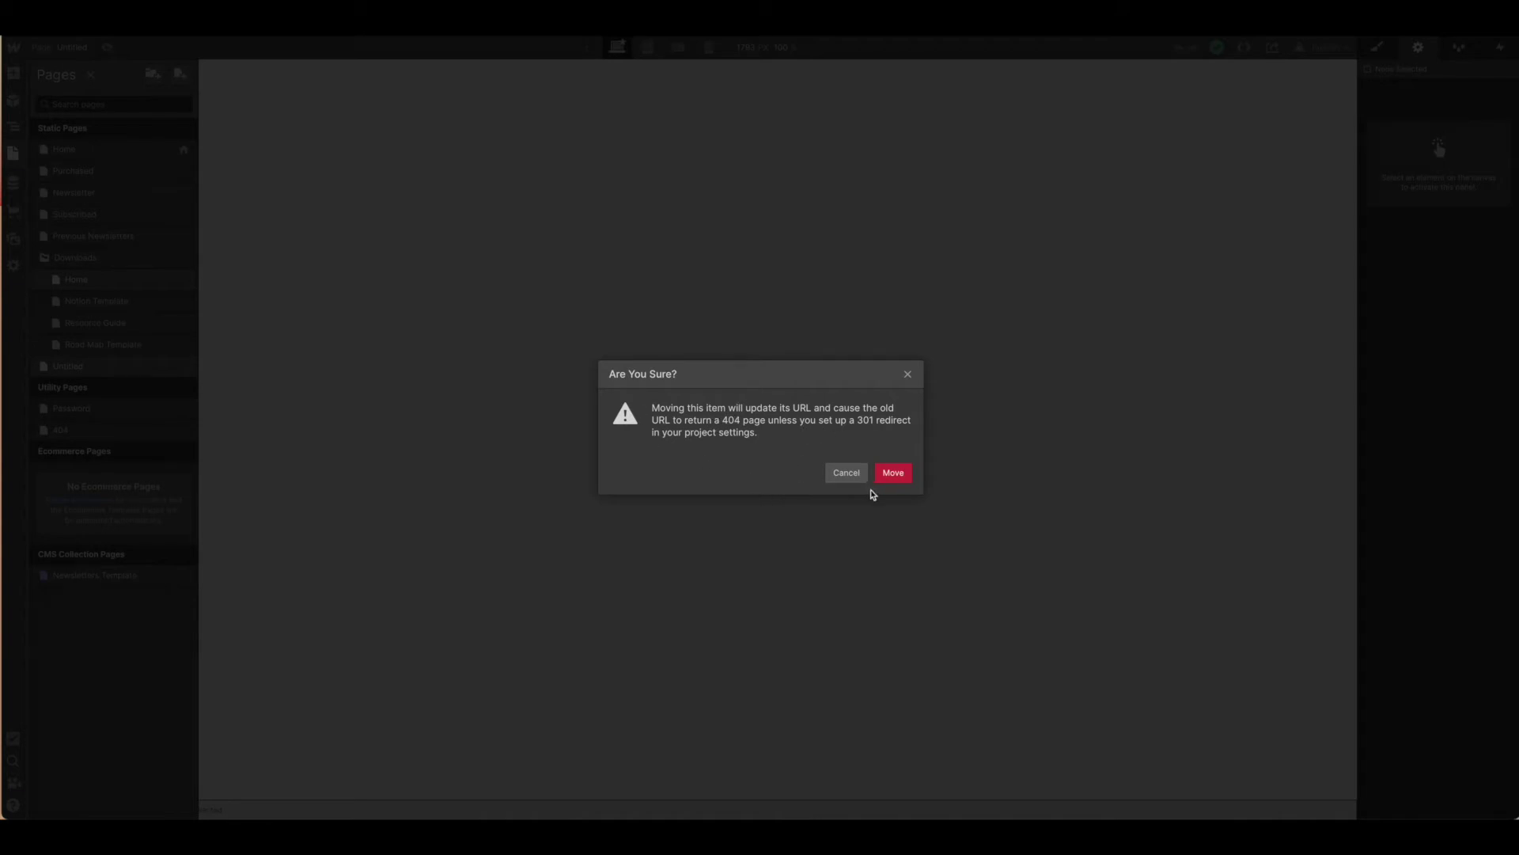
click(848, 473)
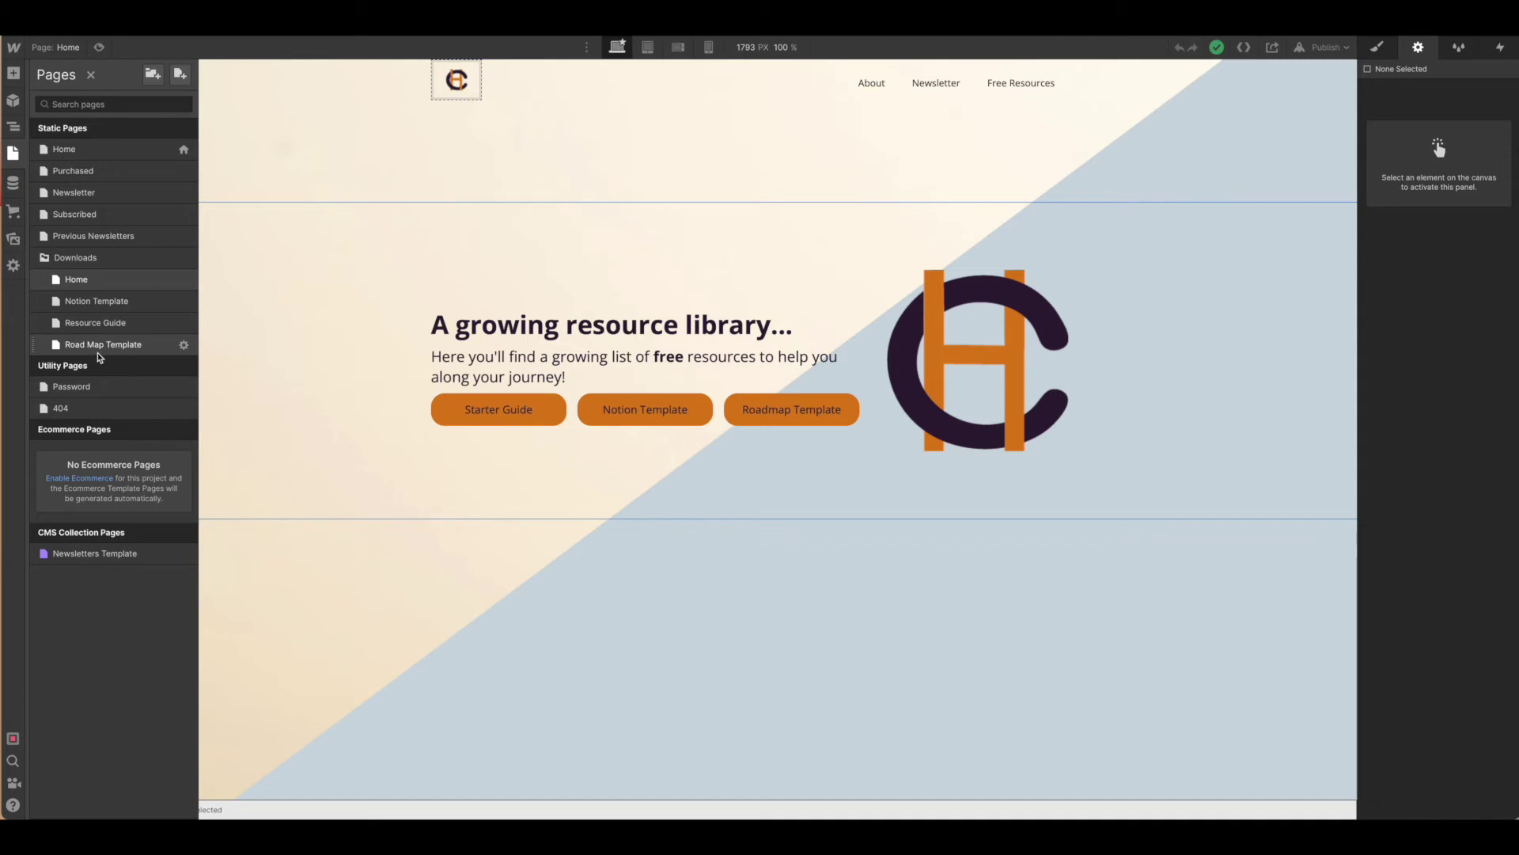
Step: Select the Starter Guide button and switch its link type to a file attachment
click(499, 408)
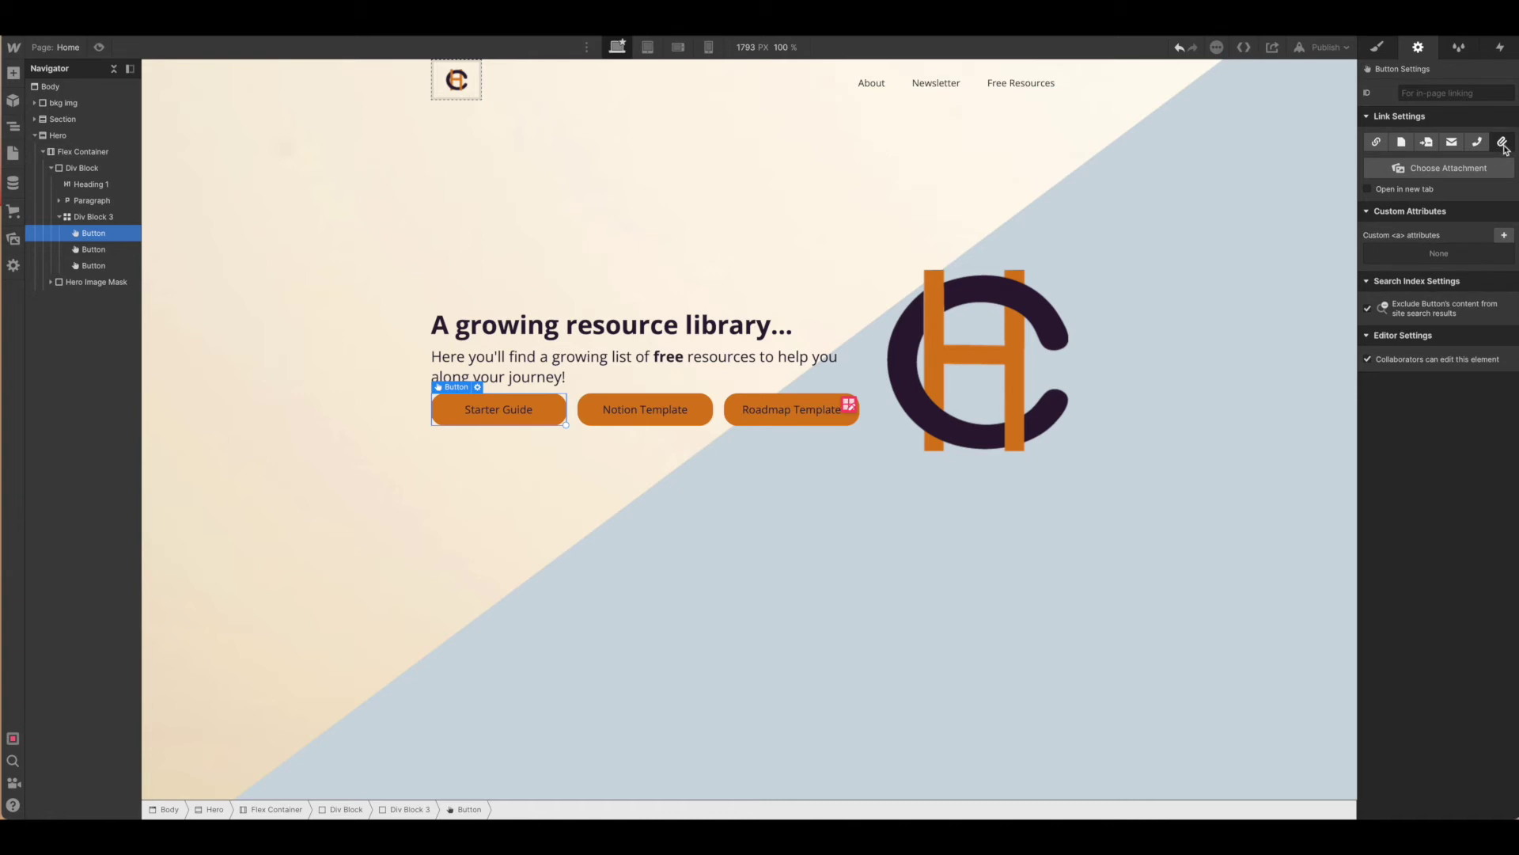
click(1502, 144)
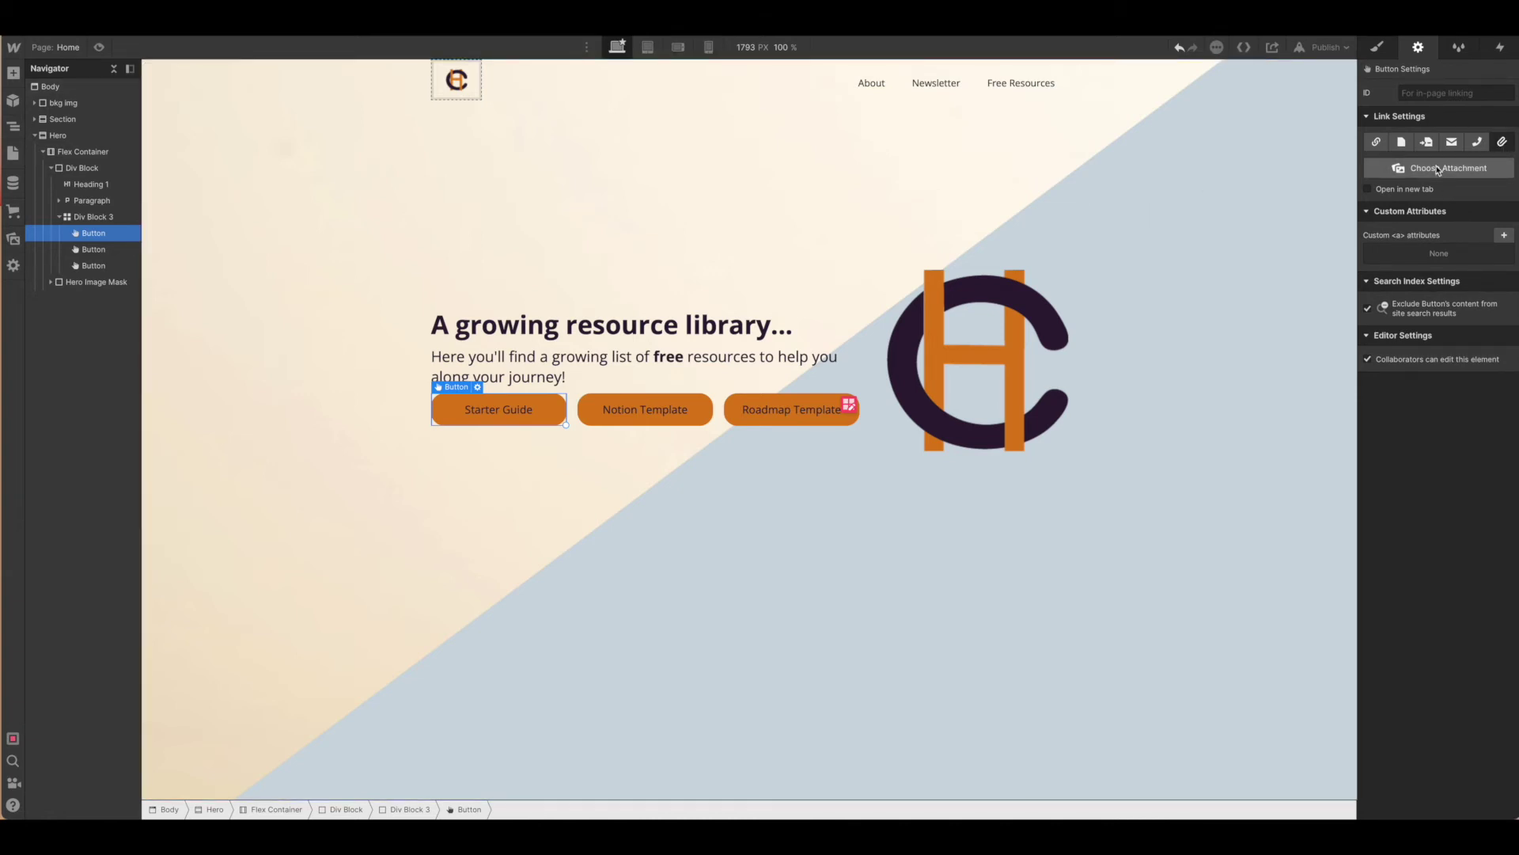
Step: Browse the Free Downloads asset folder and its two PDFs, cancelling a new asset folder
click(13, 242)
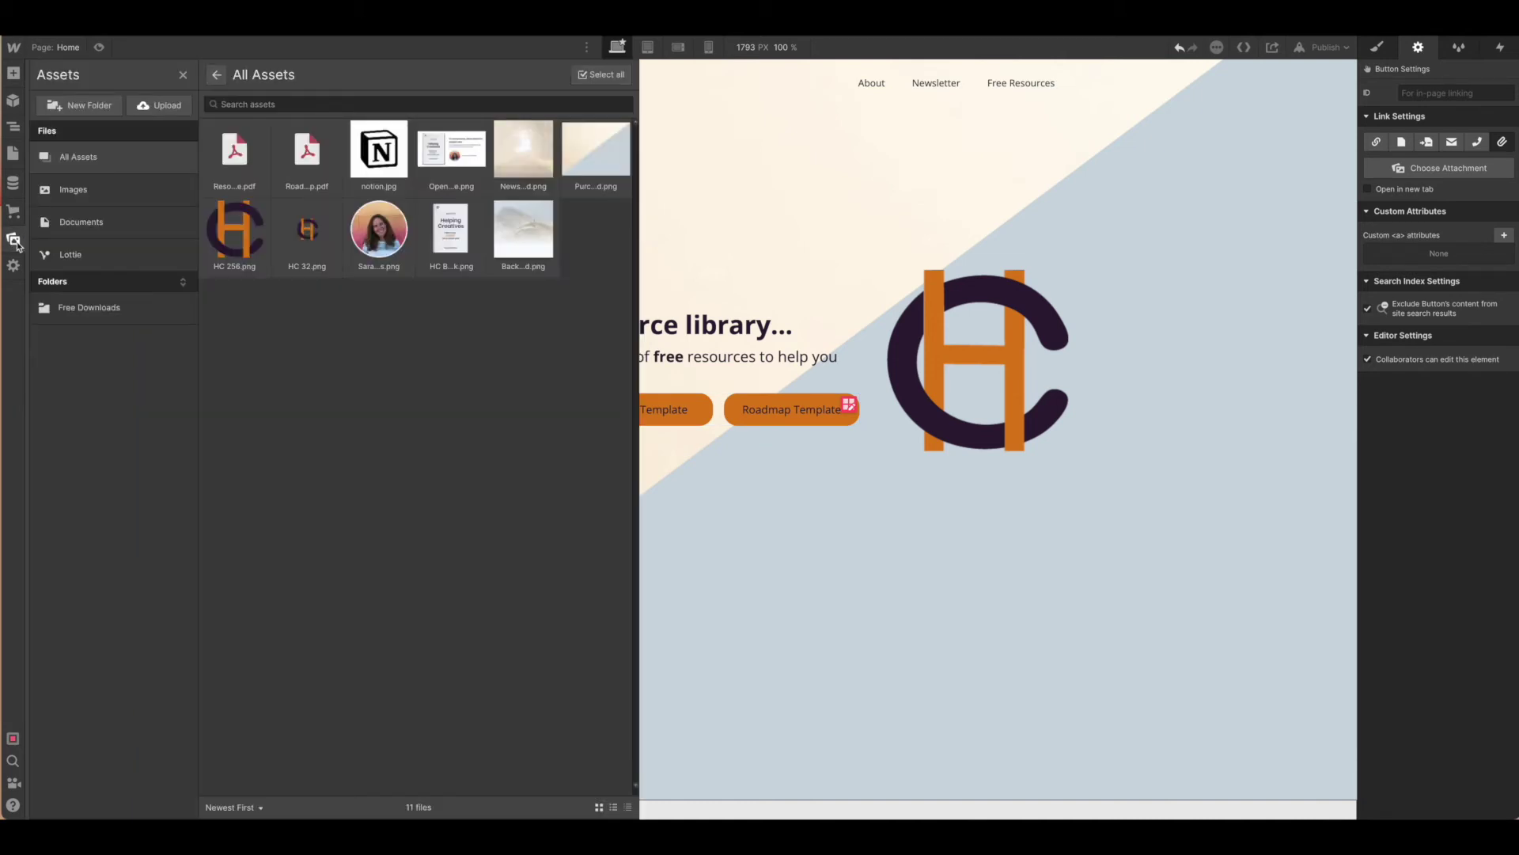
click(90, 317)
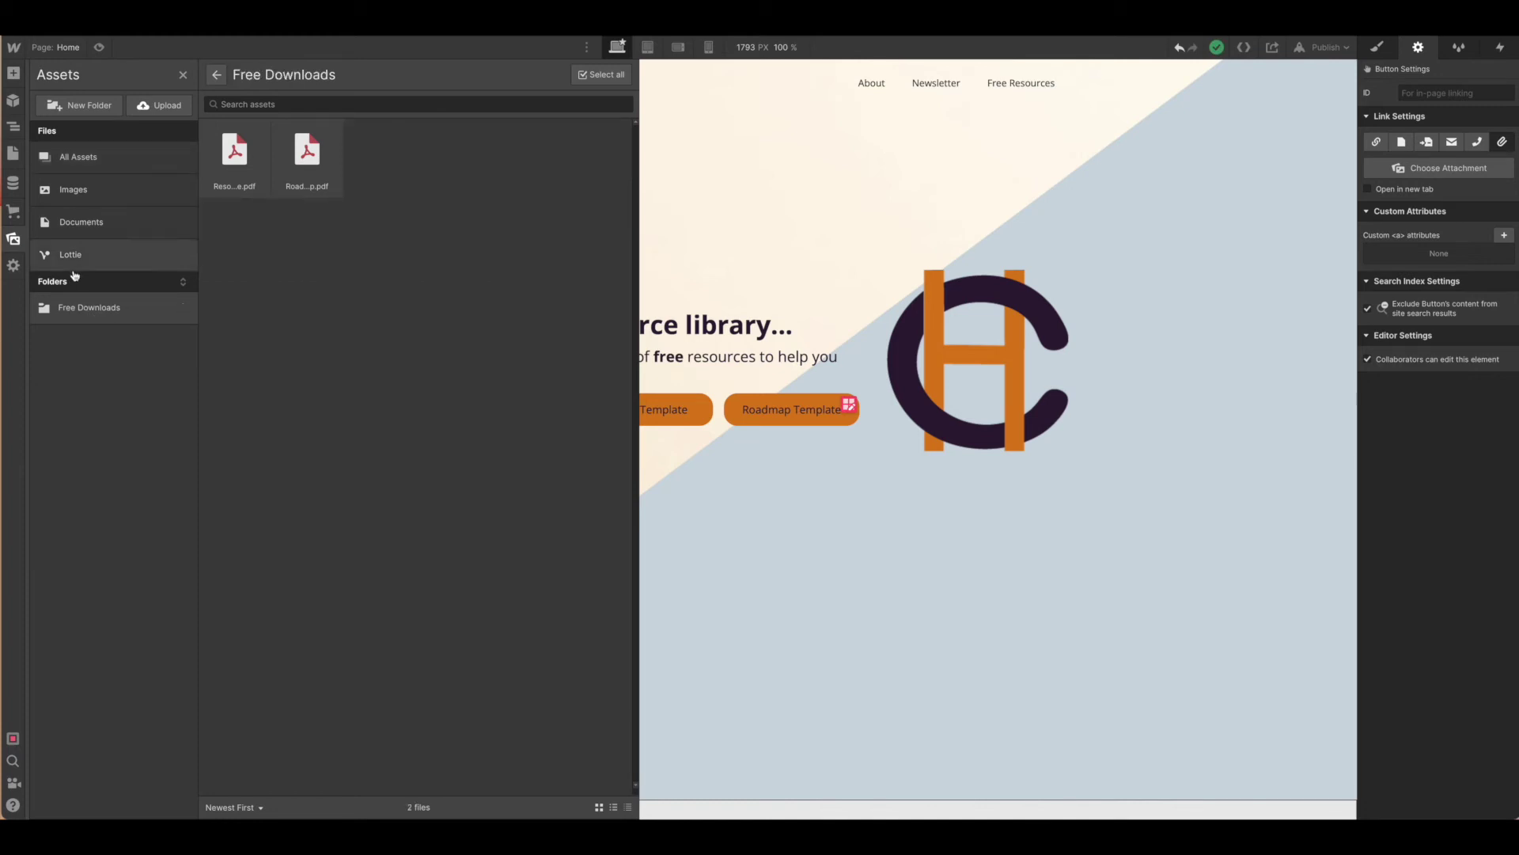
click(58, 104)
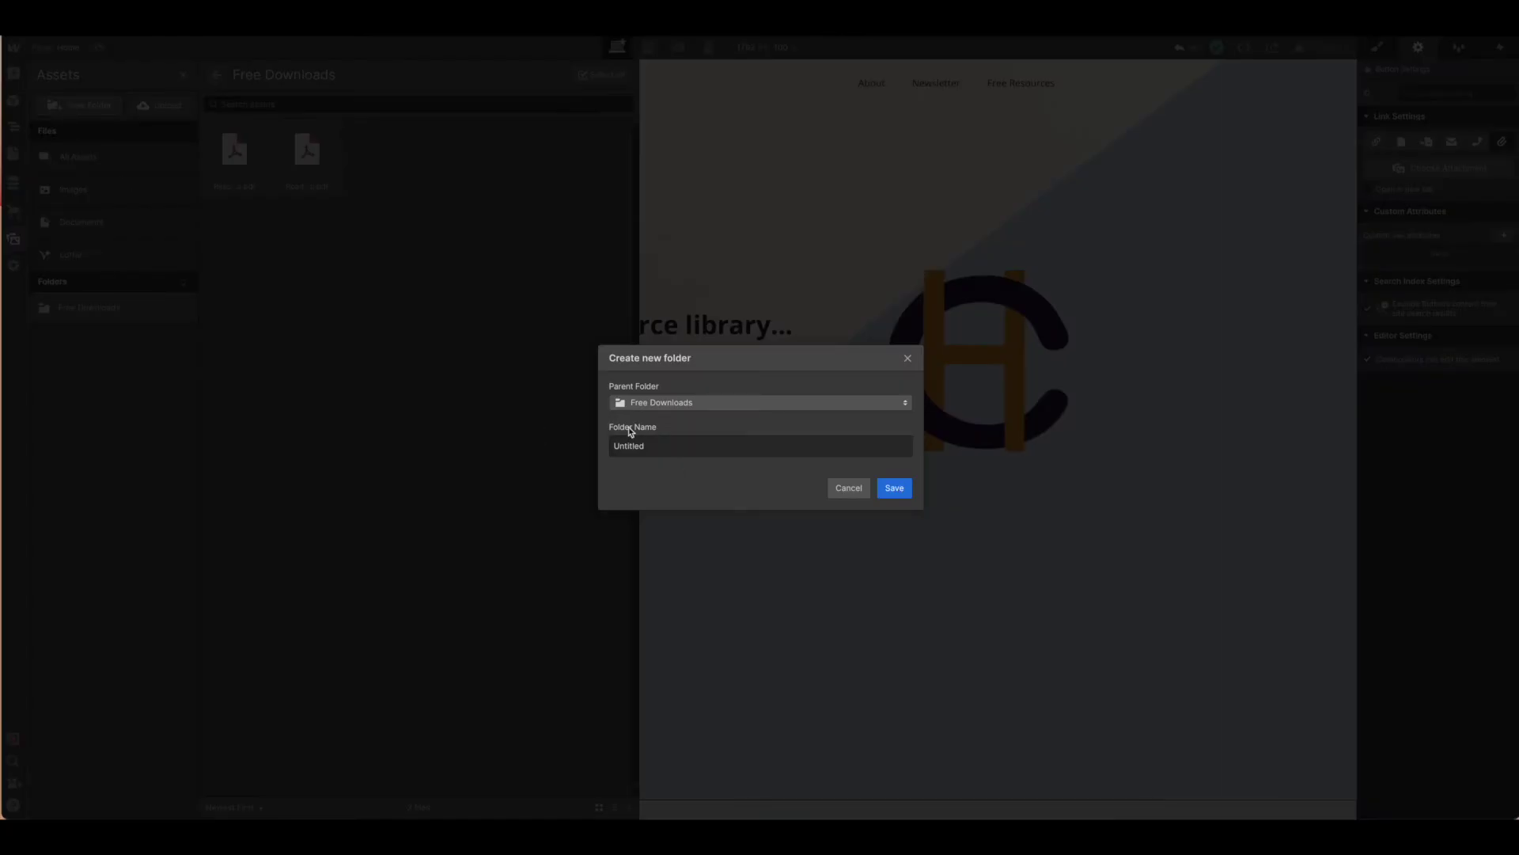
click(849, 489)
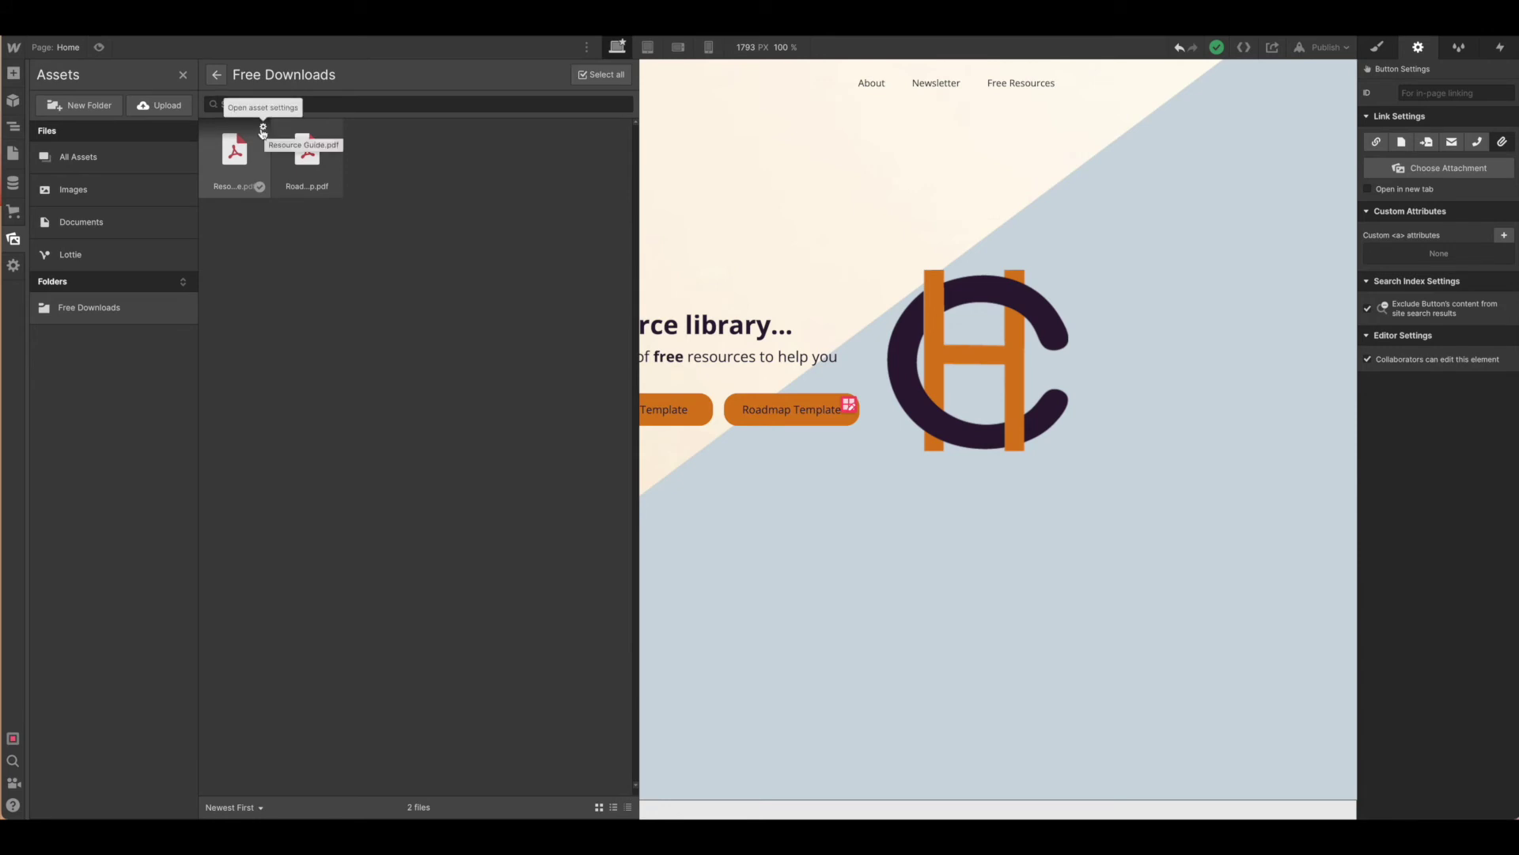
click(441, 254)
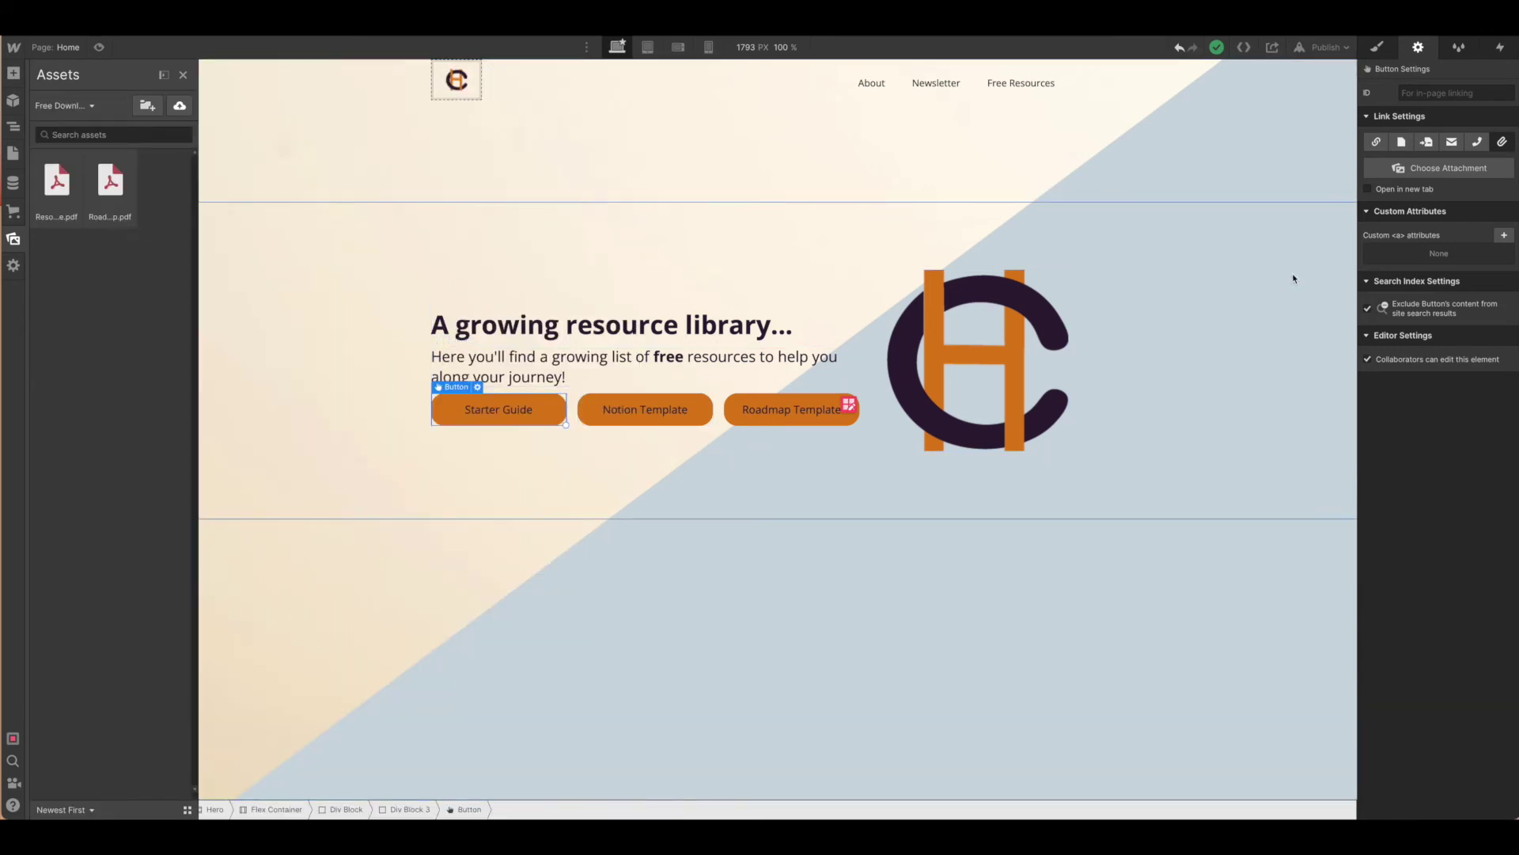
click(1495, 170)
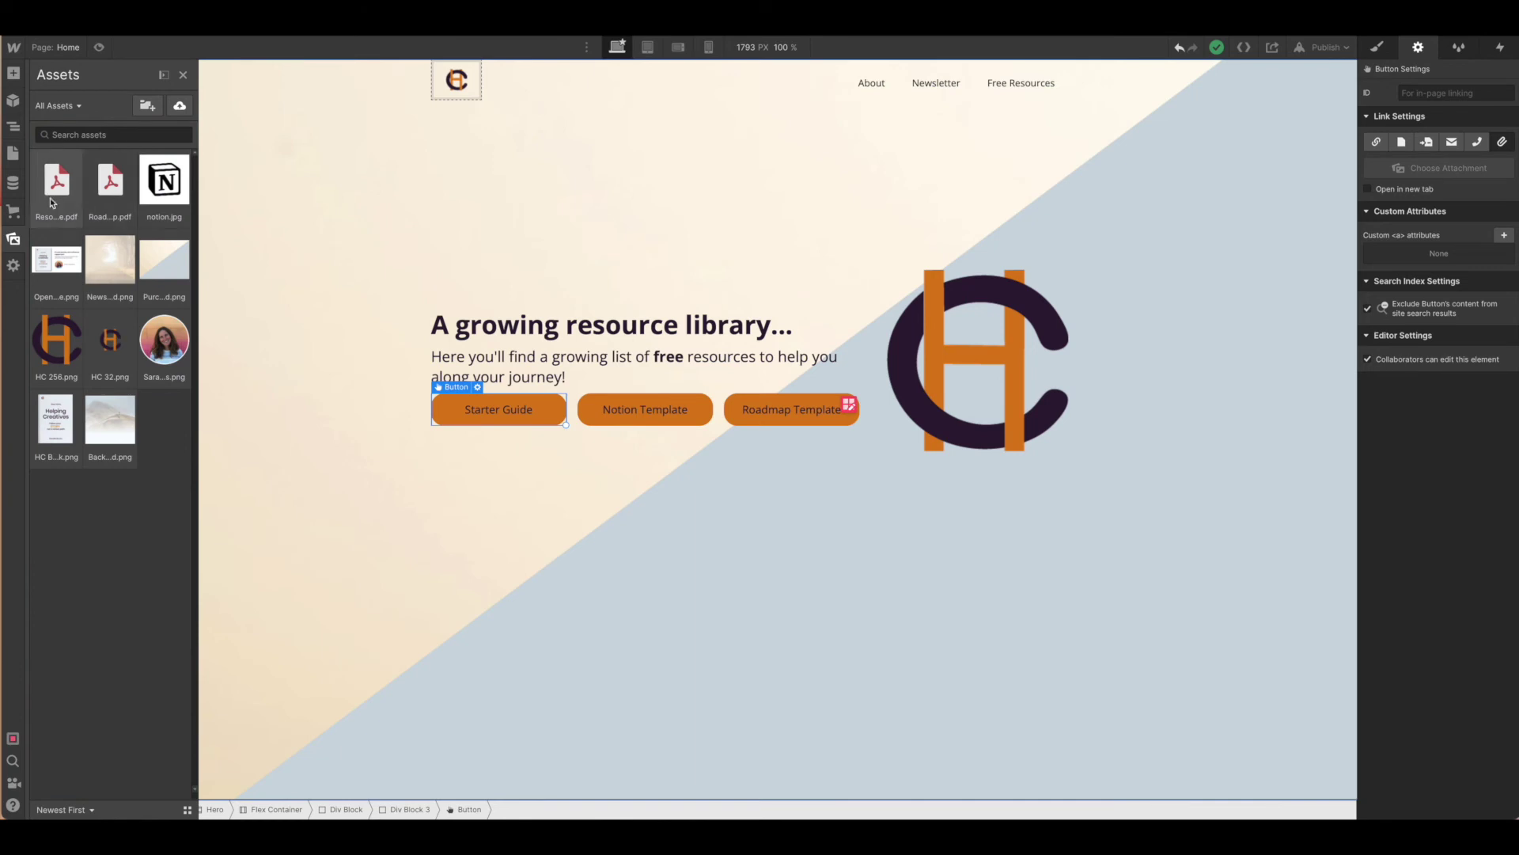
Step: Filter assets to Free Downloads and attach Resource Guide.pdf to the Starter Guide button
click(75, 110)
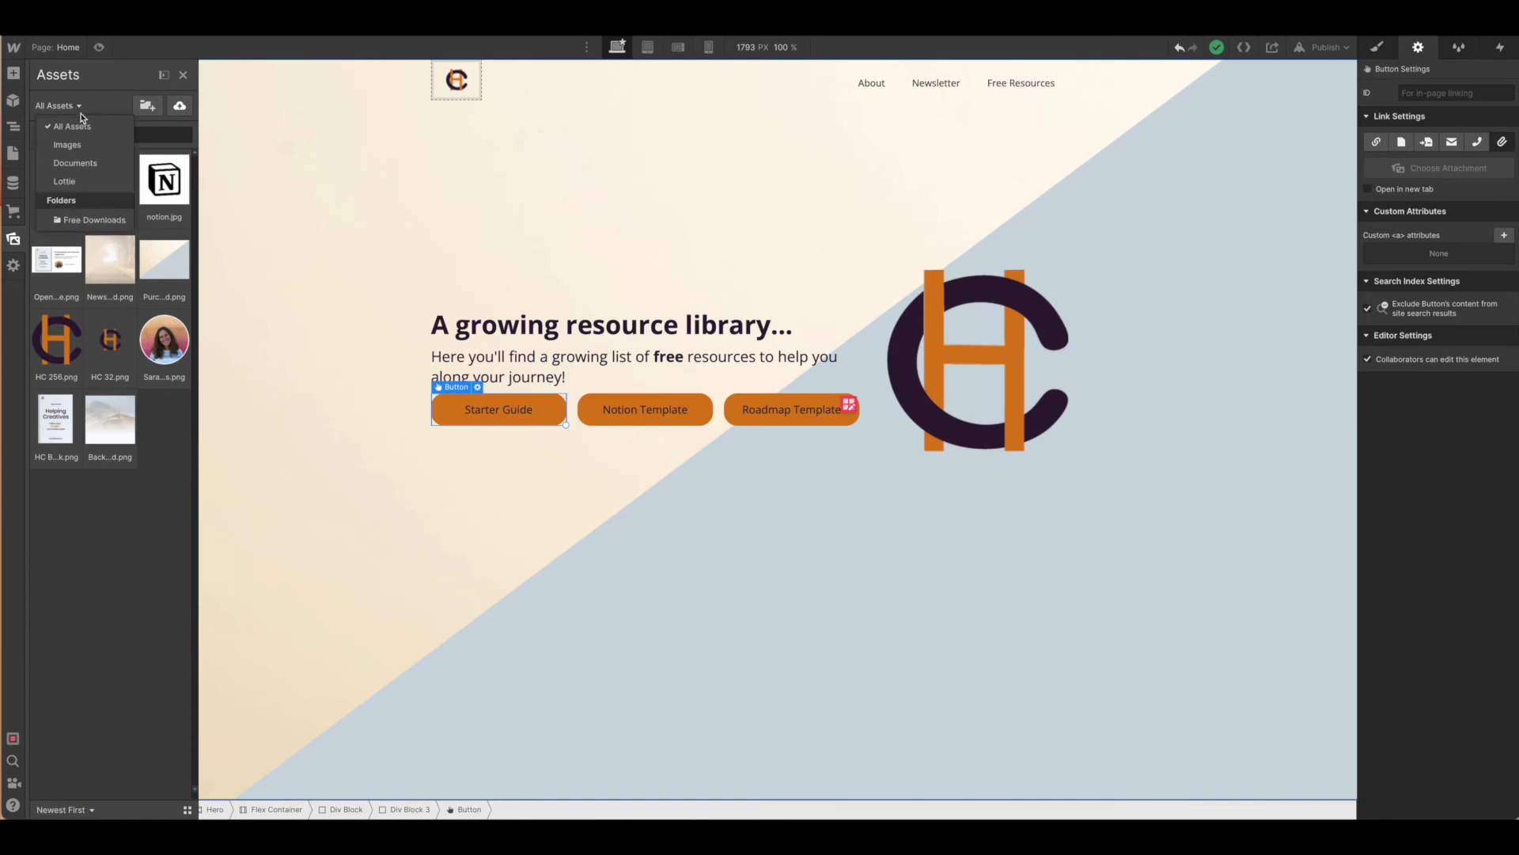
click(90, 223)
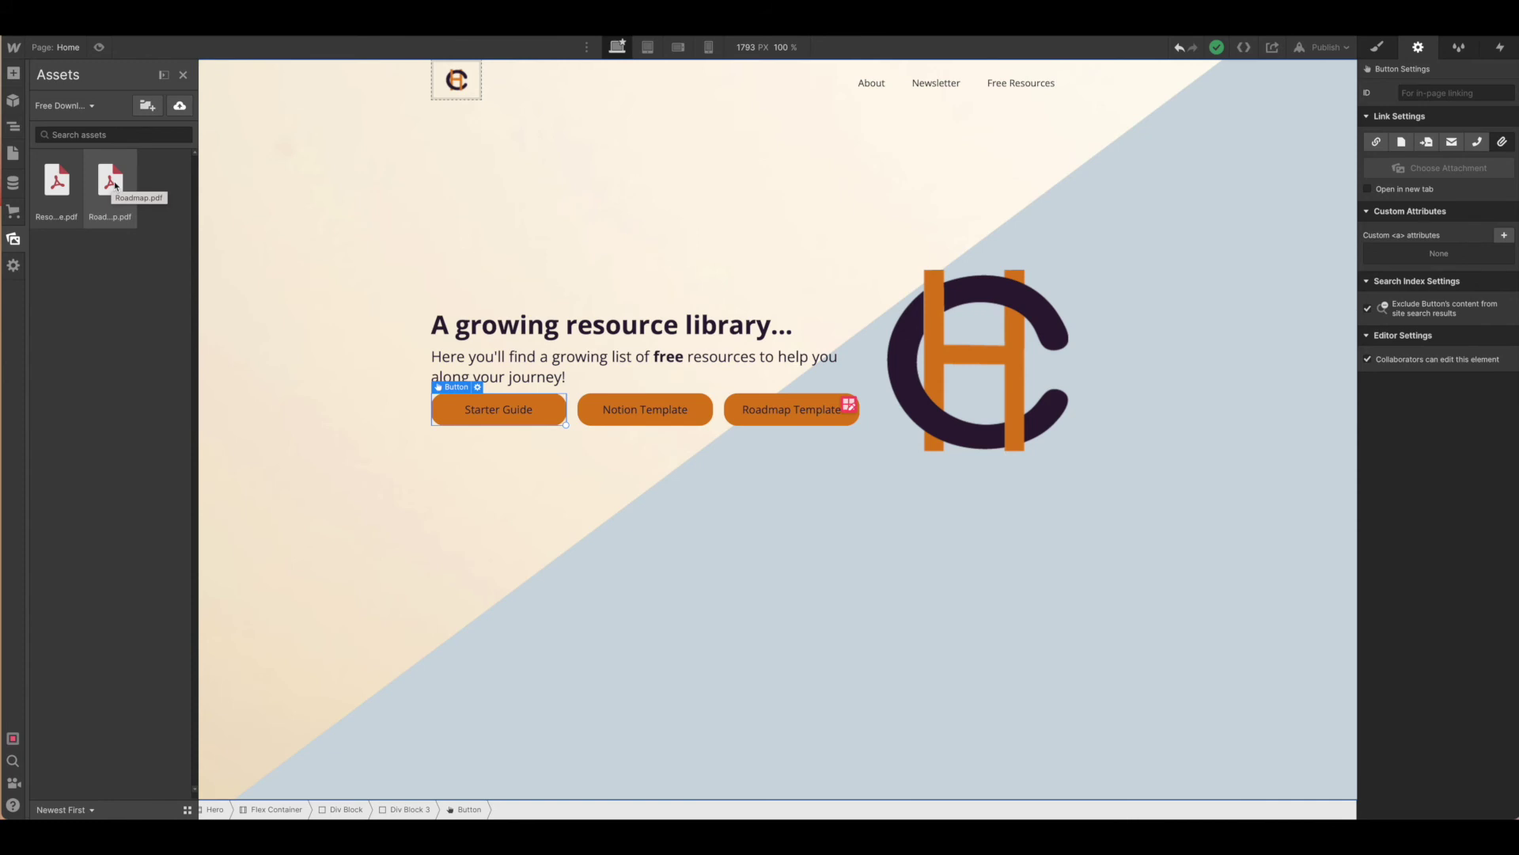
click(62, 183)
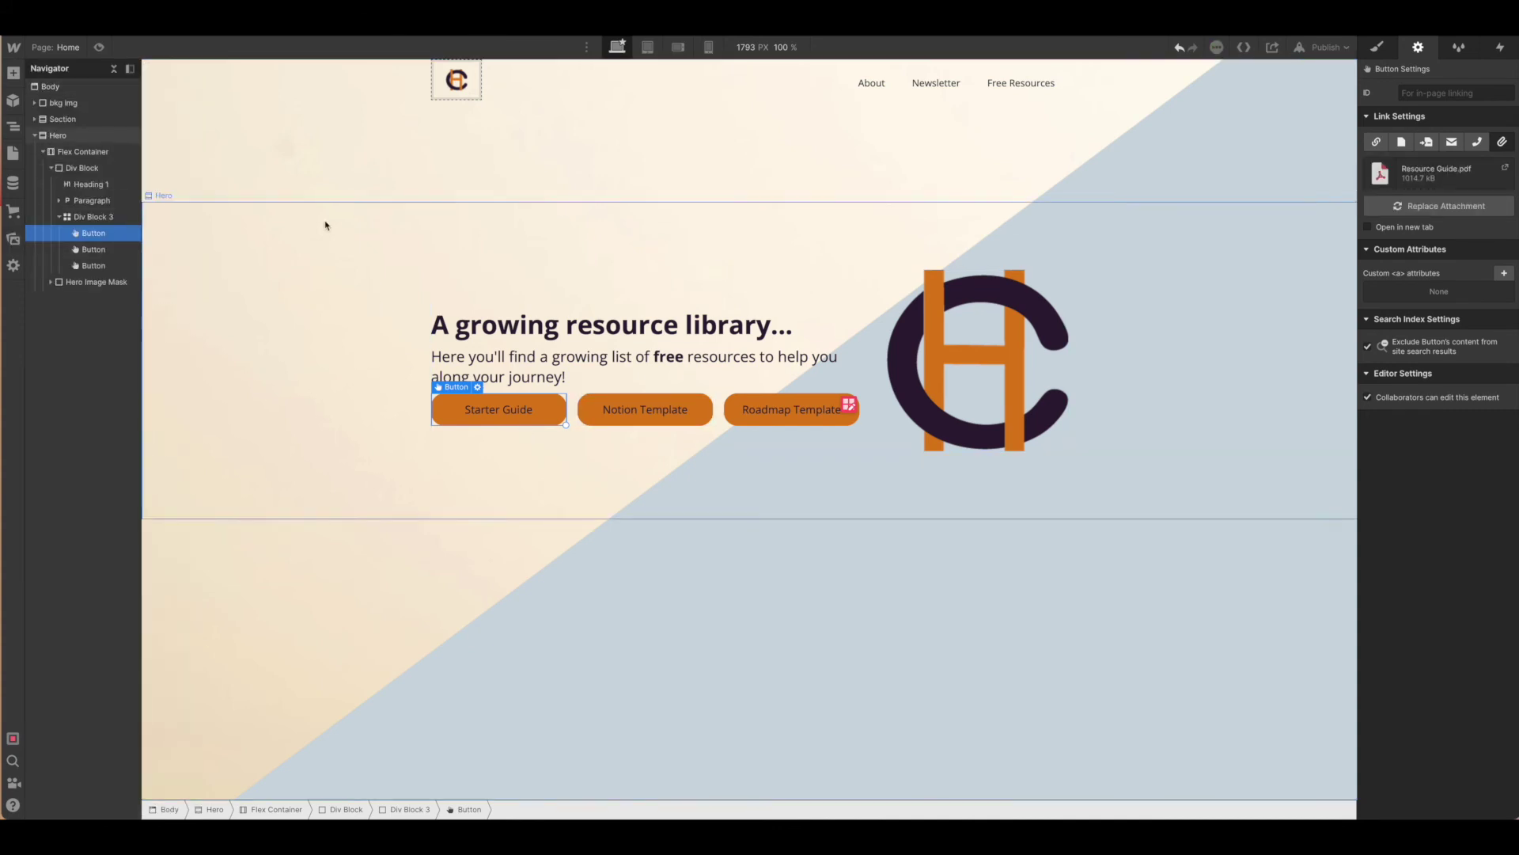
Step: In preview, test that Starter Guide opens its PDF, close it, and visit Roadmap Template
click(99, 47)
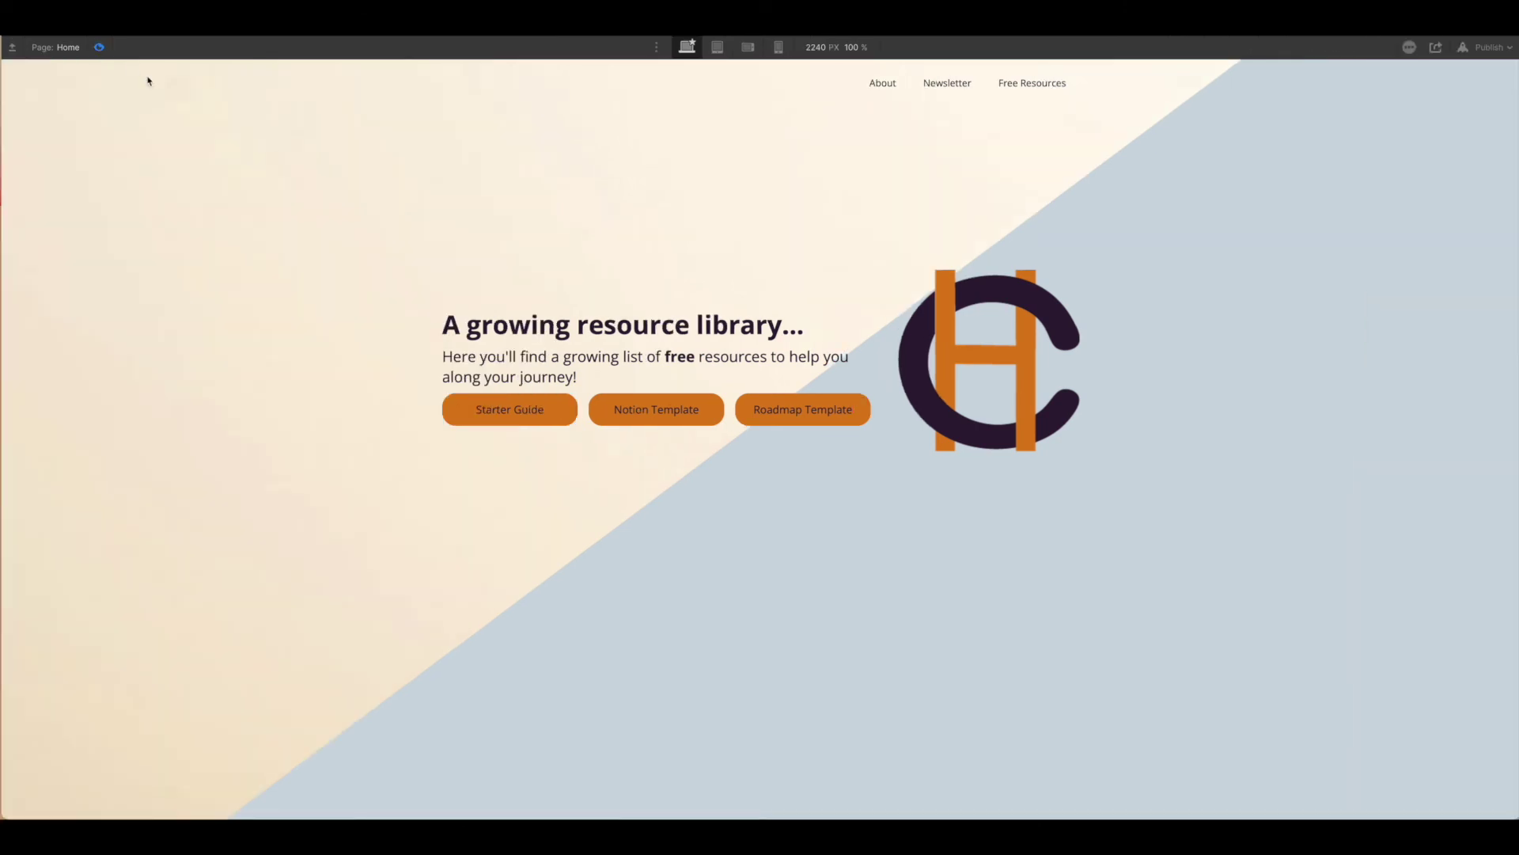
click(513, 410)
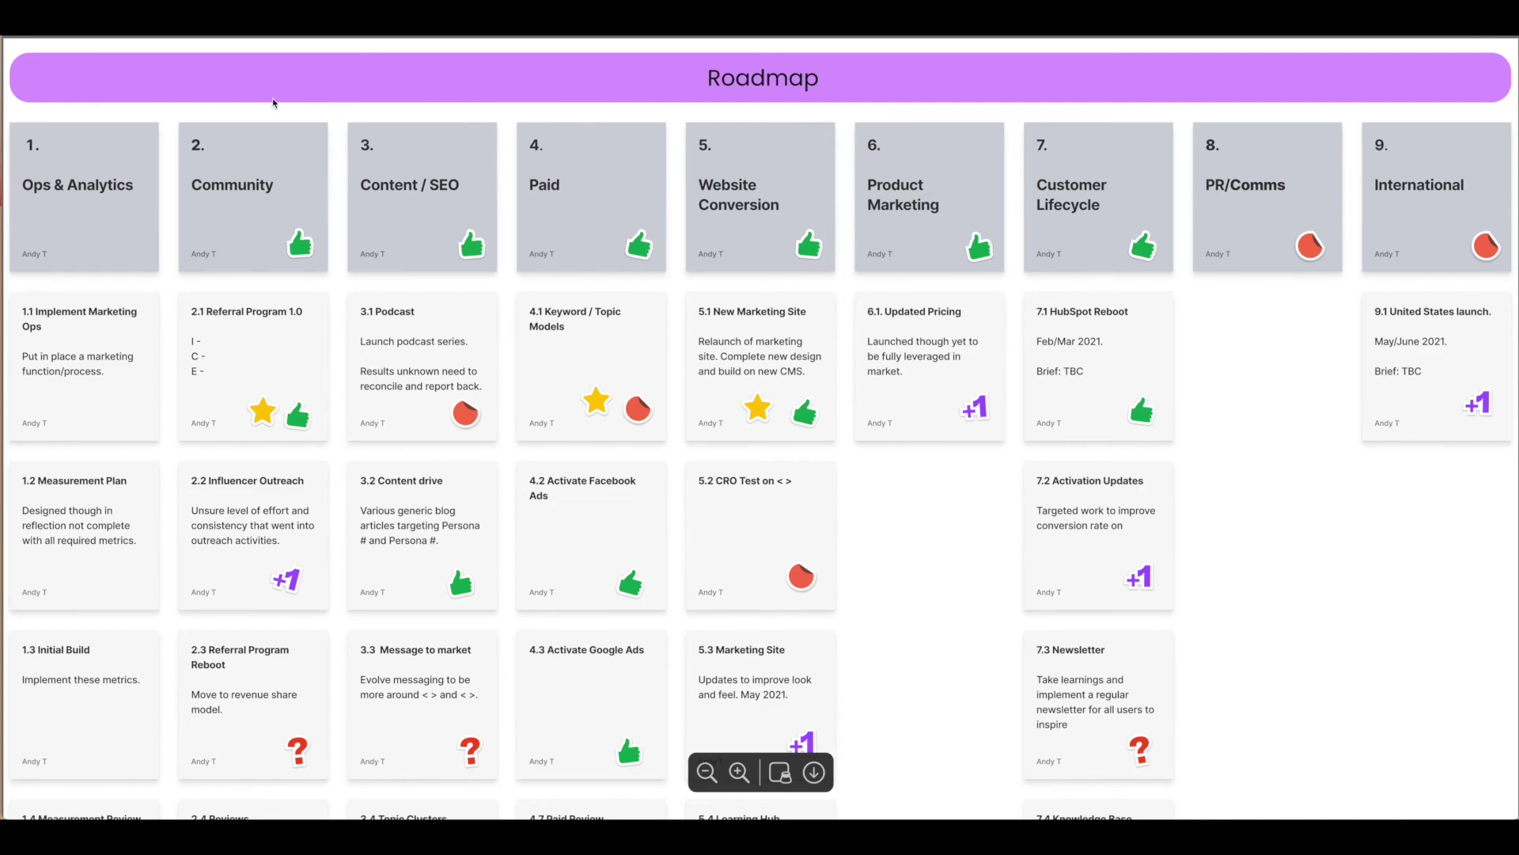
key(ctrl+w)
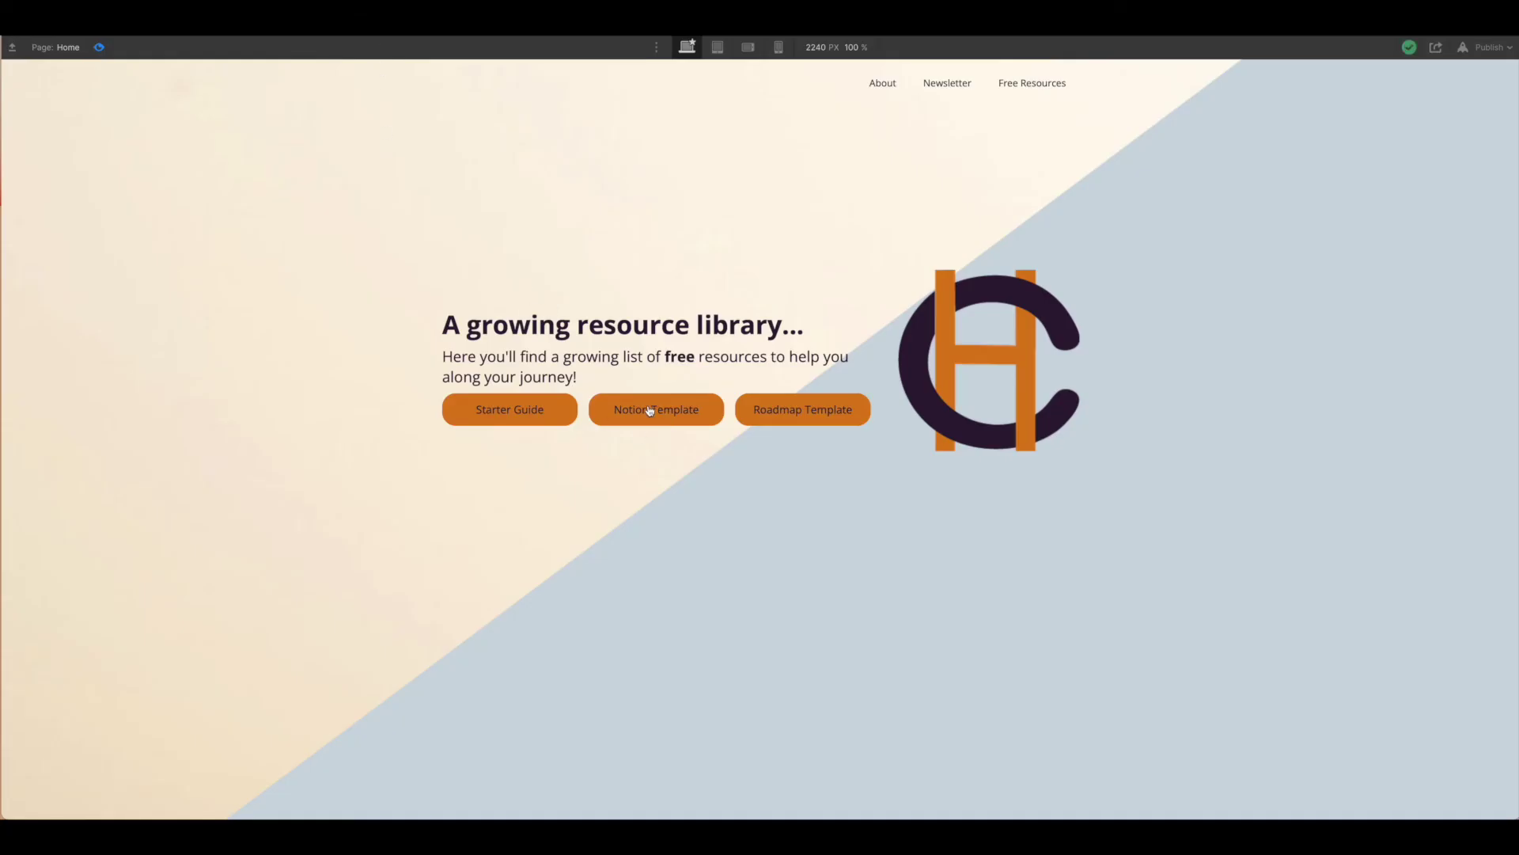
click(792, 408)
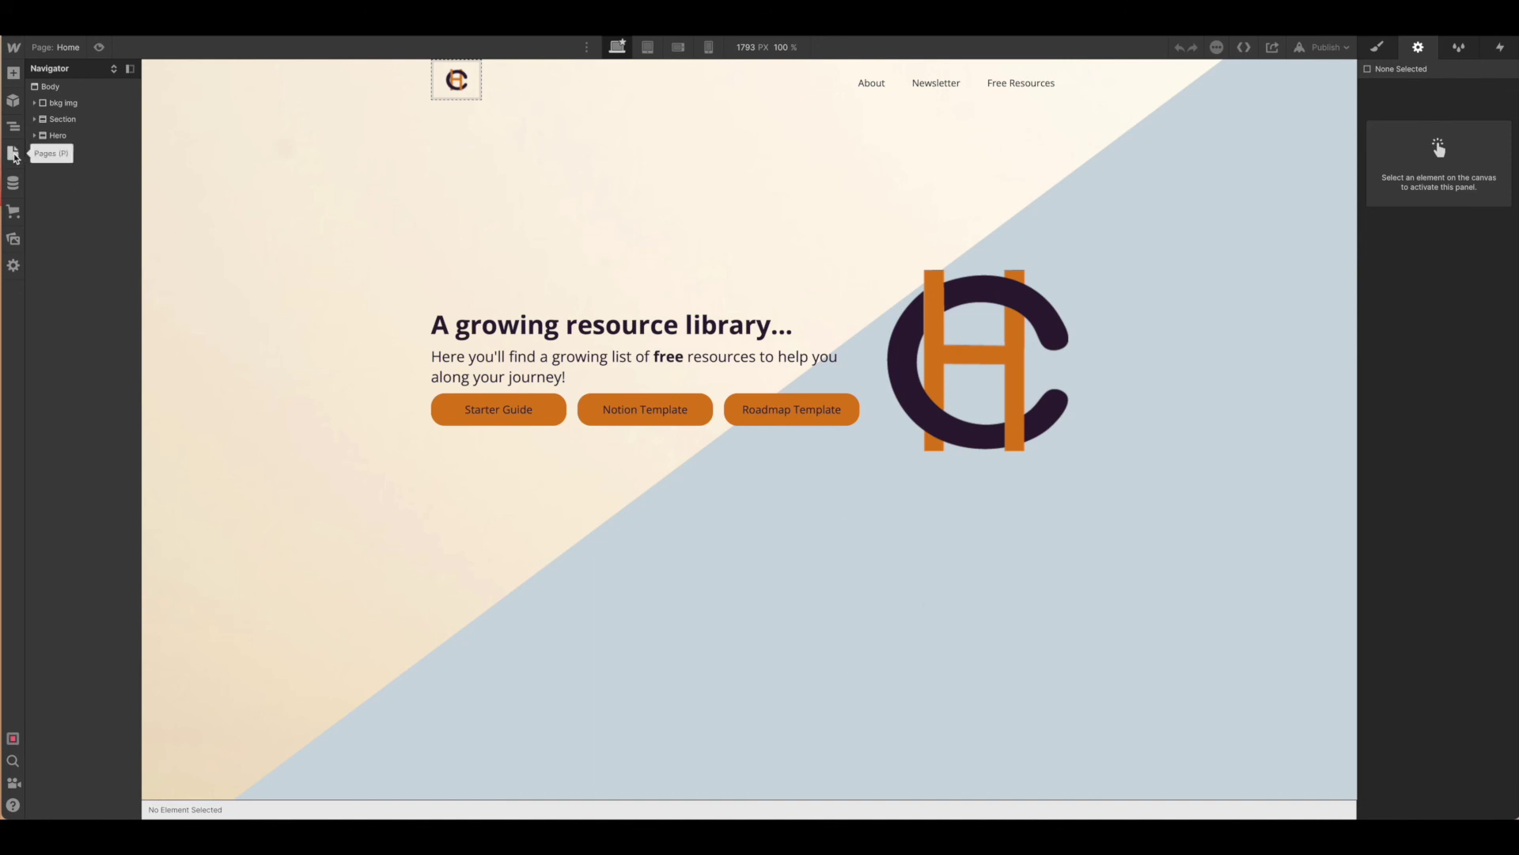
Step: Reopen the page list showing Downloads with Home, Notion Template, Resource Guide and Road Map Template
click(14, 155)
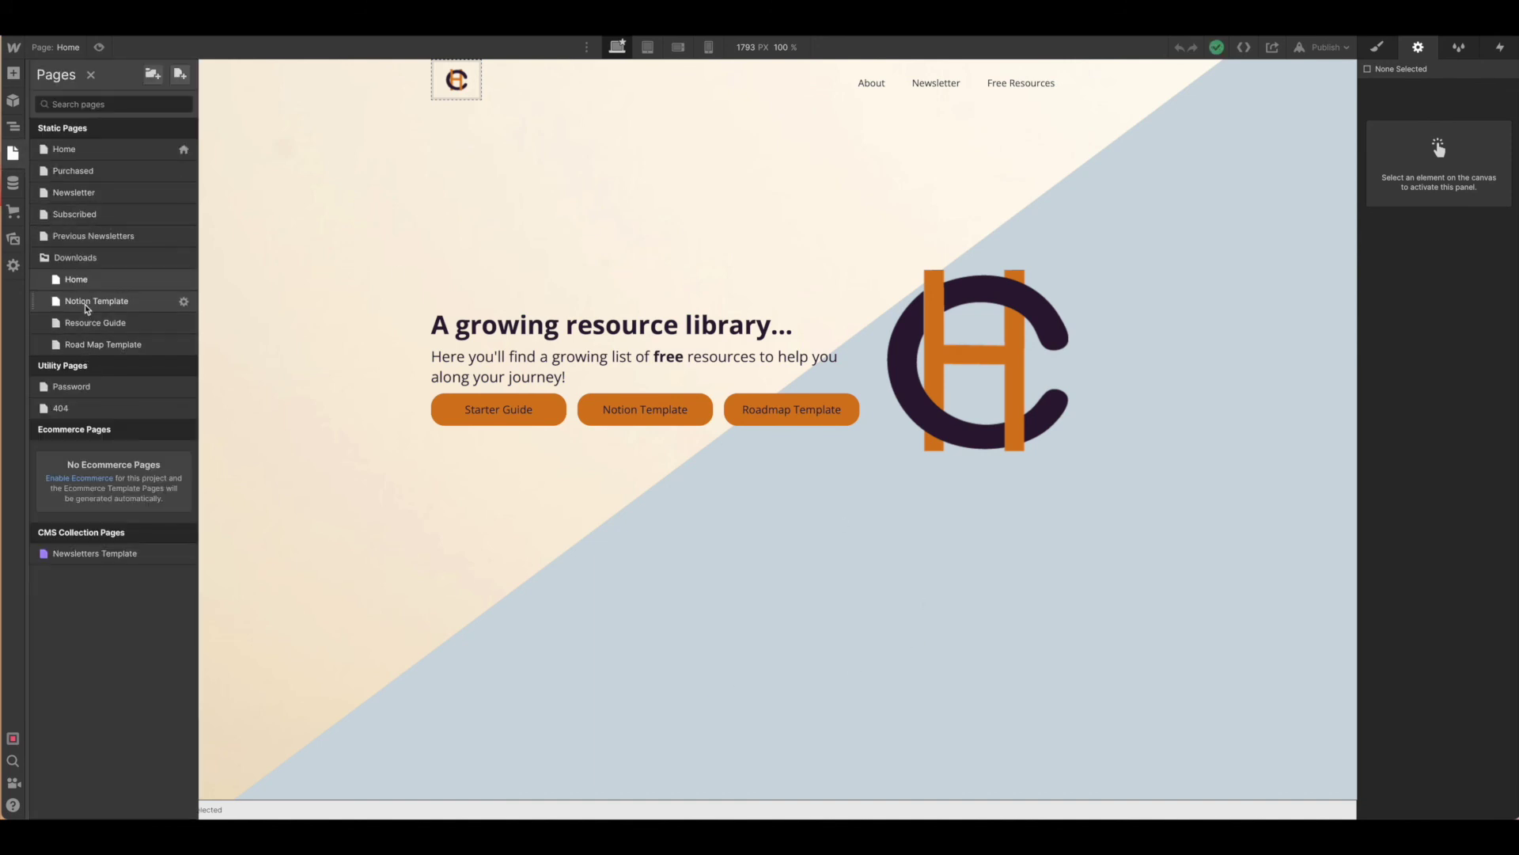